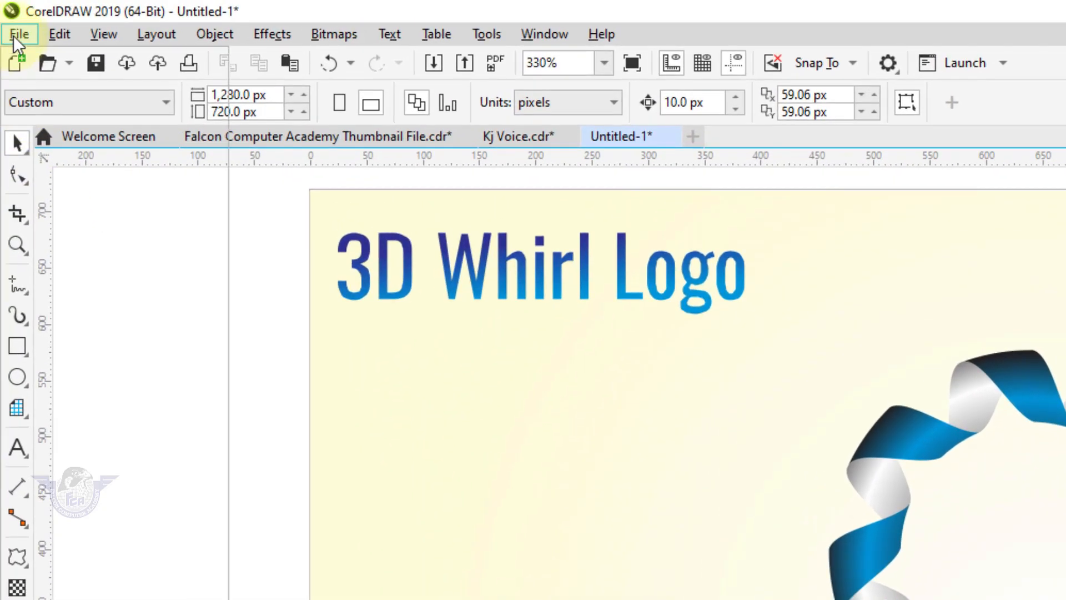
- Create a new A4 document with the default CMYK preset at 300 dpi
left_click(14, 35)
left_click(31, 58)
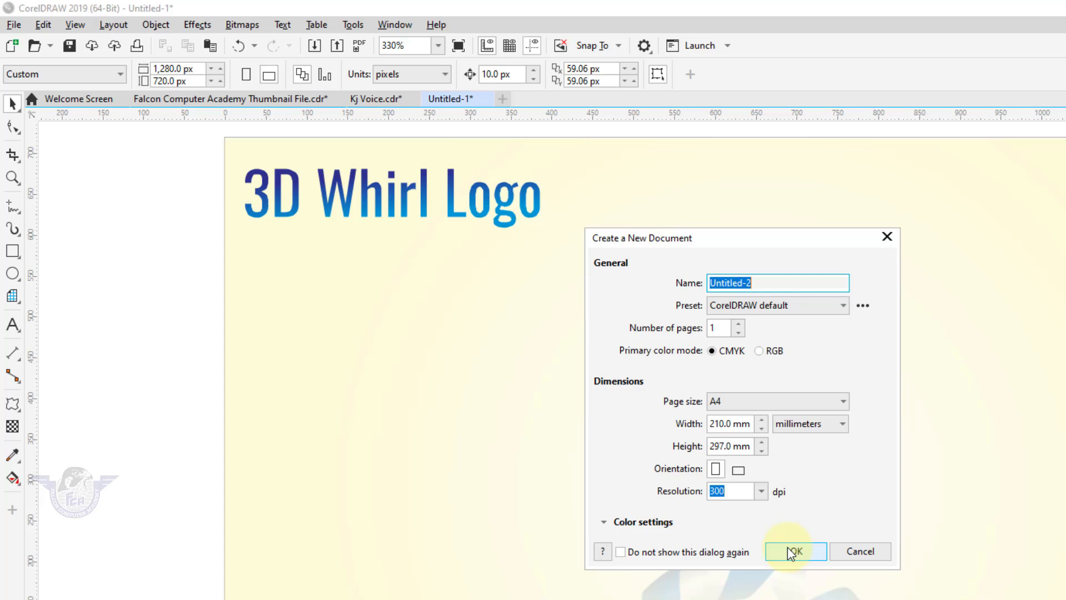
left_click(791, 552)
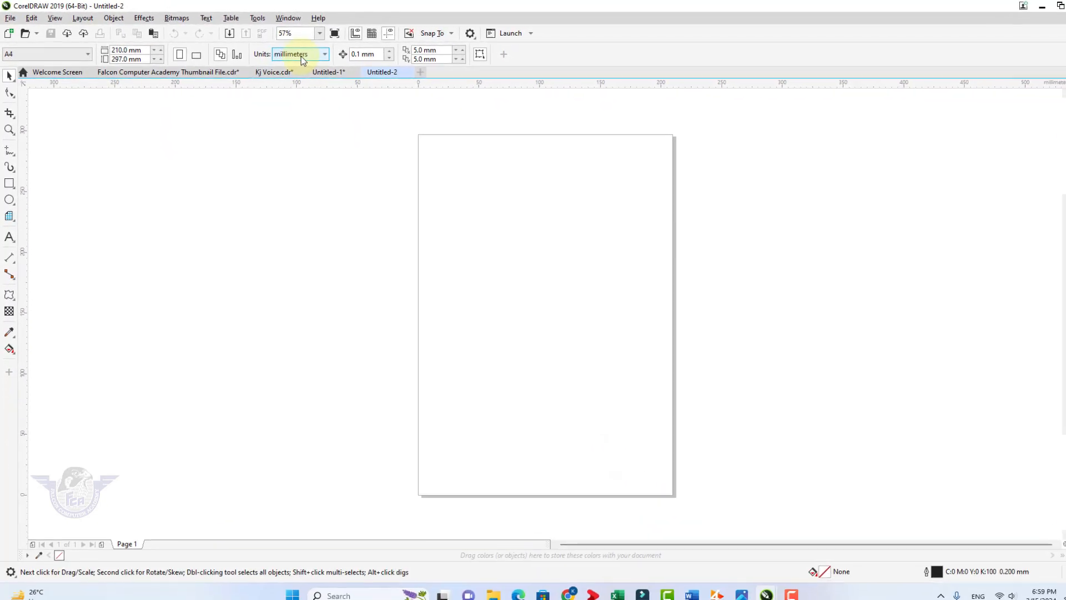
- Switch the document units to pixels and set the page size to 1280 by 720 px
left_click(319, 58)
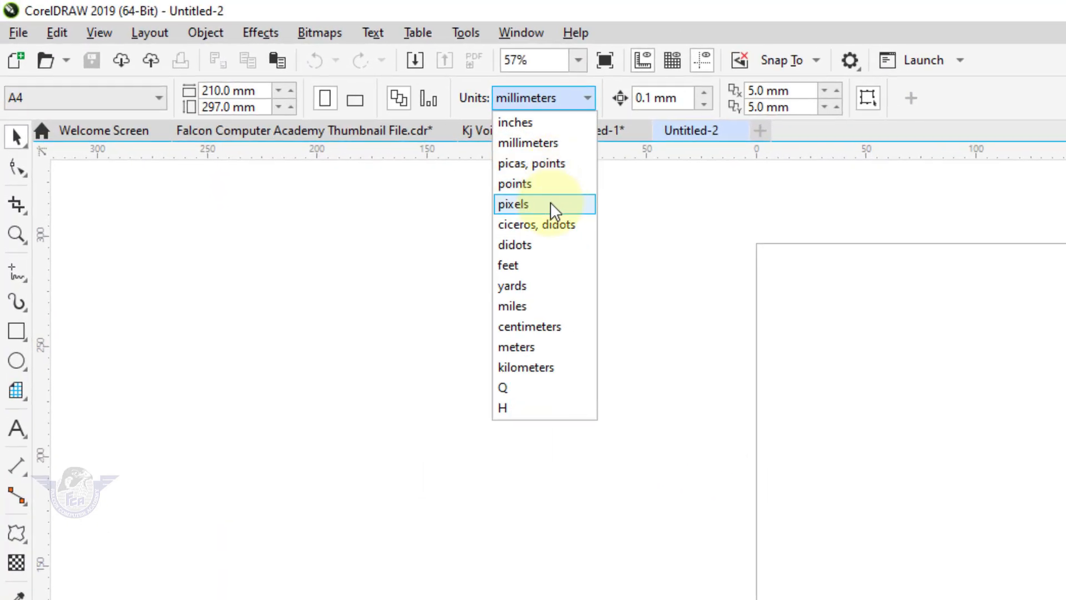
left_click(551, 204)
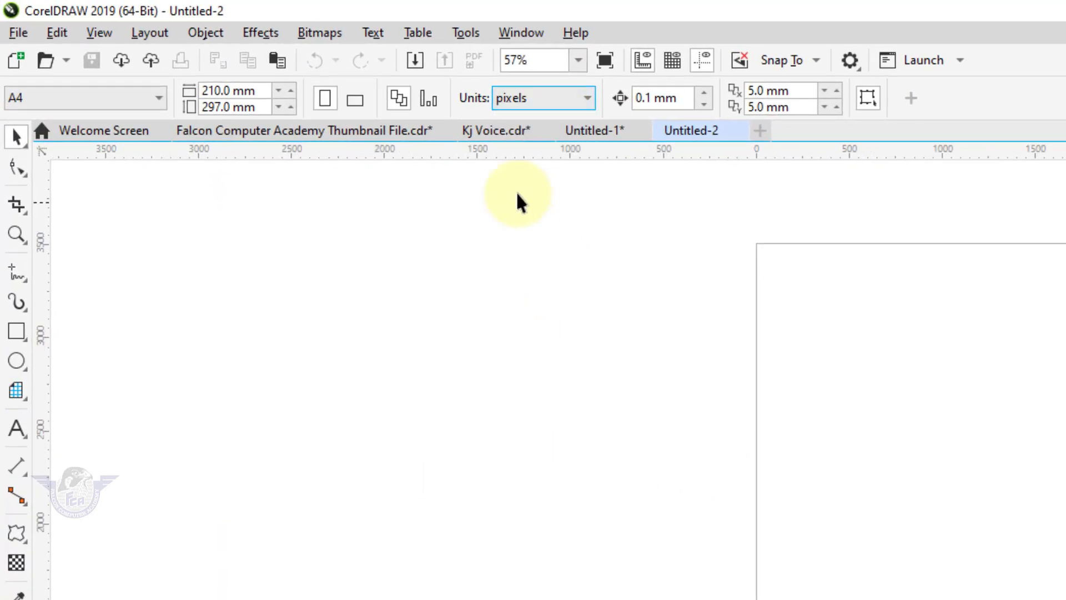
left_click(261, 91)
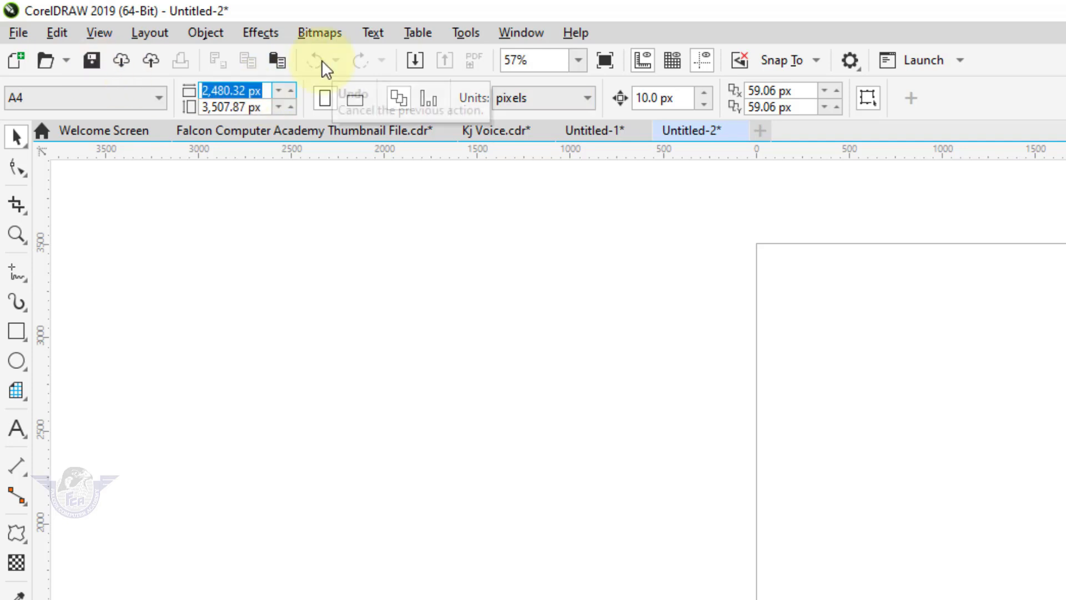
type("1280")
key("Tab")
type("720")
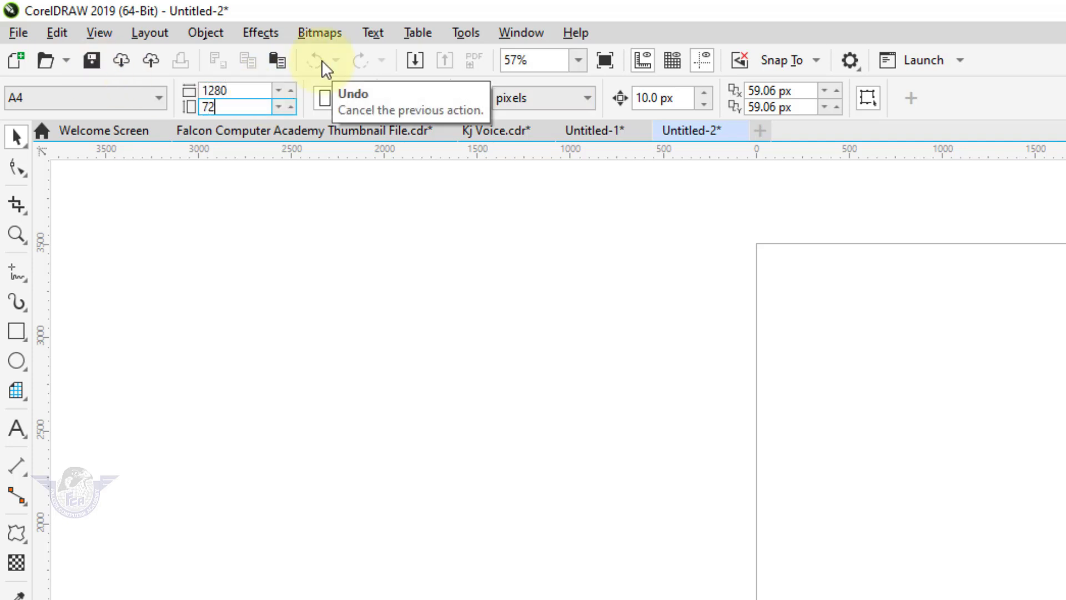
key("Return")
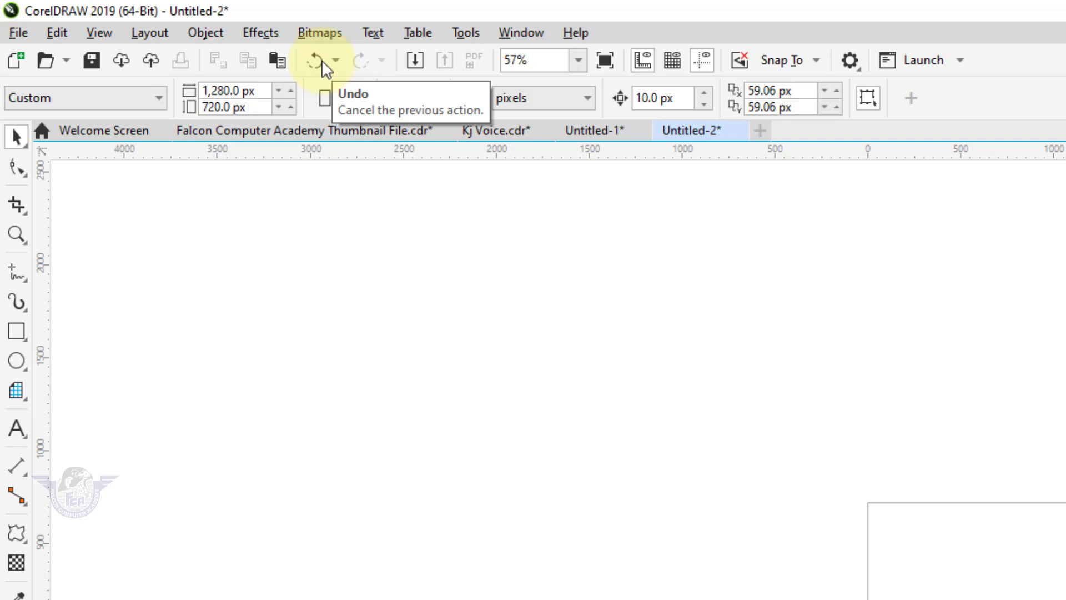
key("shift+F4")
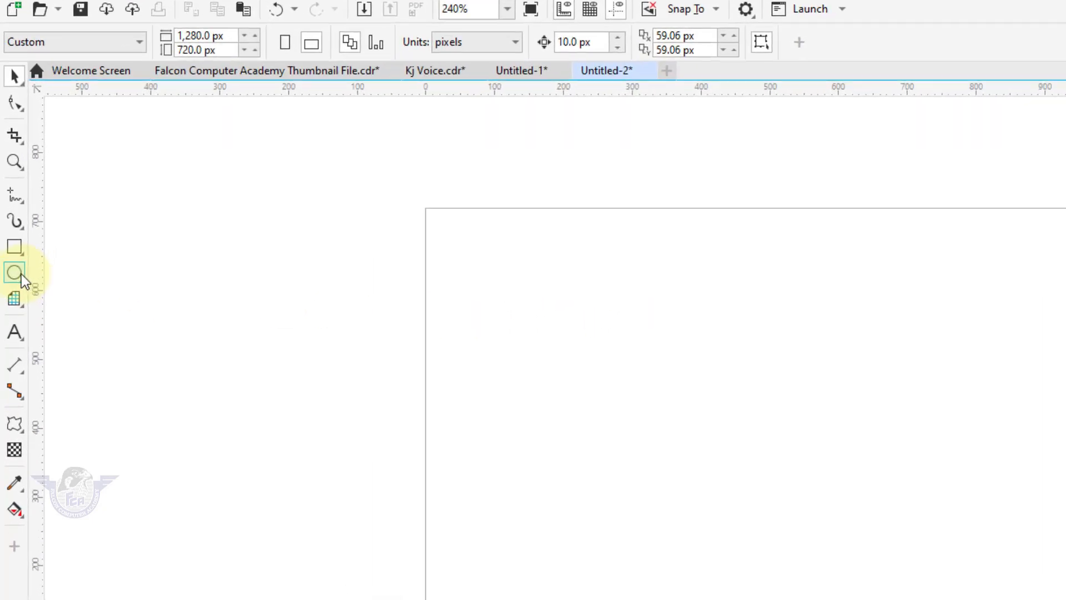
- Draw a perfect circle about 575 px in diameter and center it on the page
left_click(15, 273)
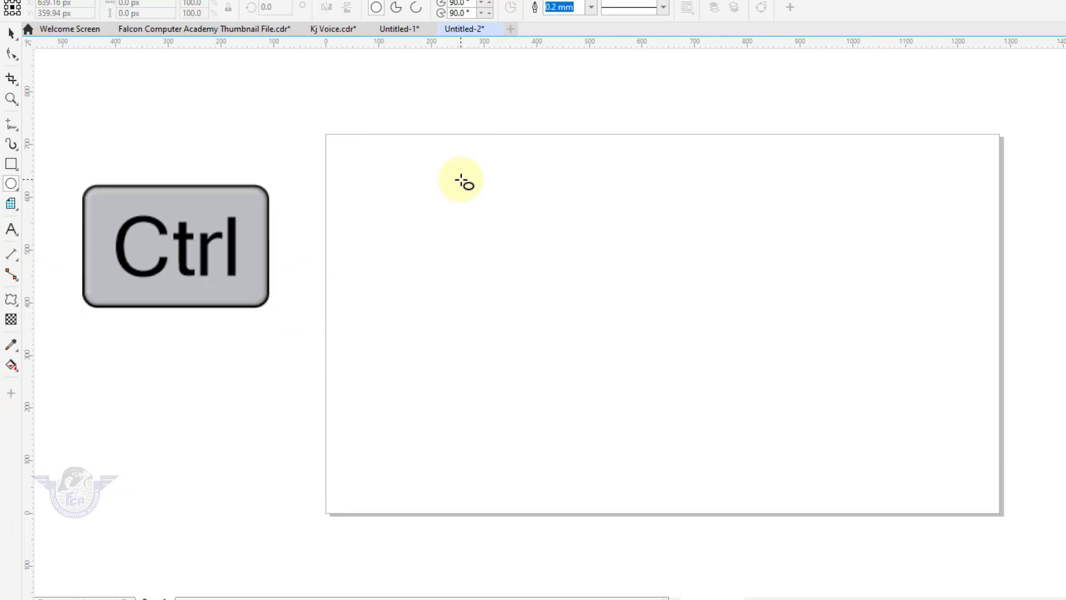
left_click_drag(461, 180, 770, 497)
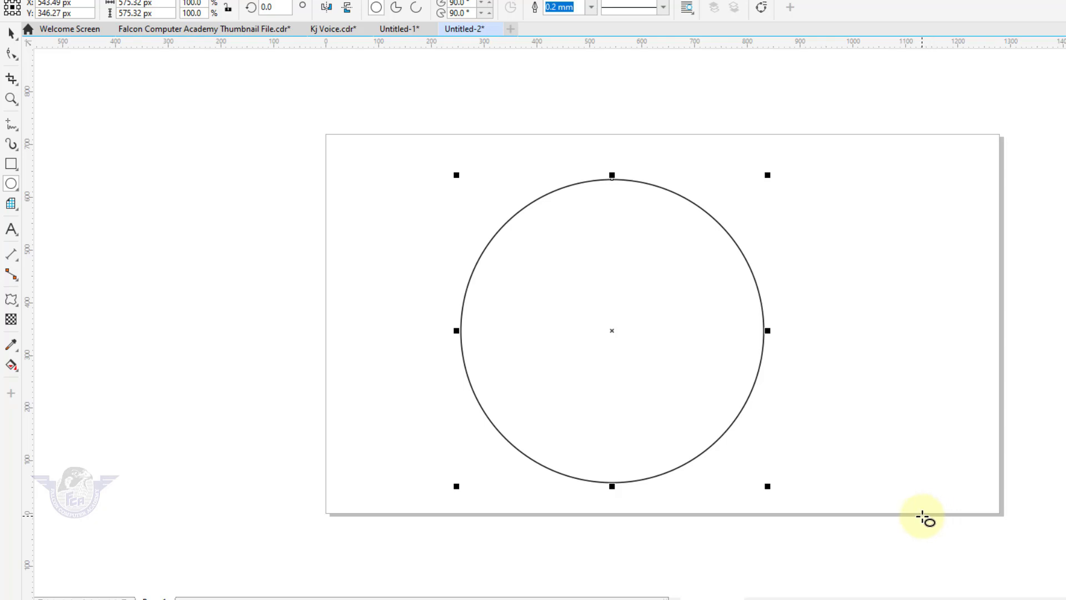
key("p")
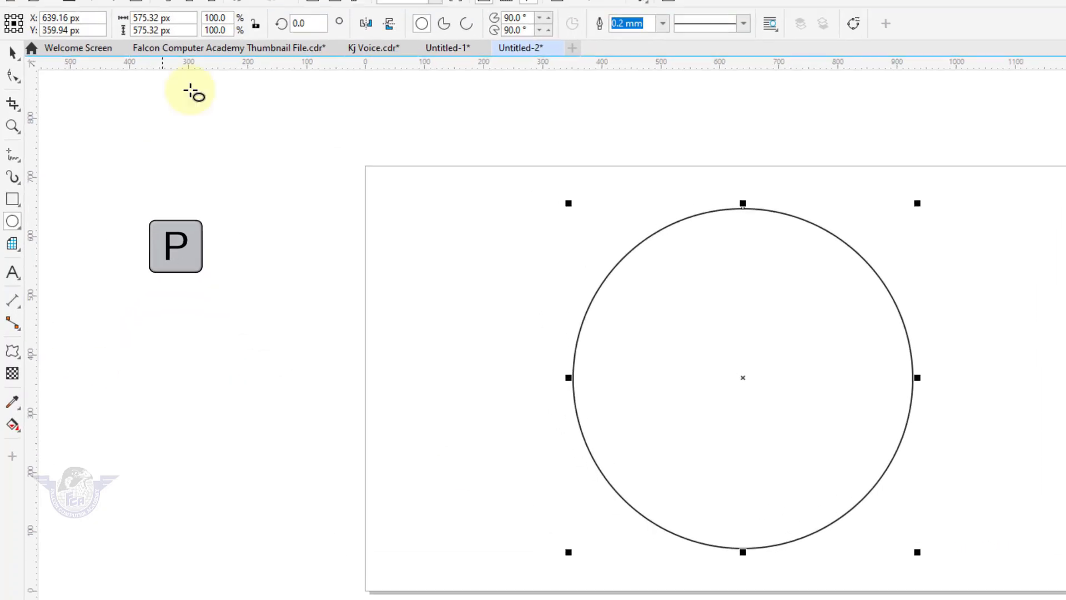
- Set the circle's width and height to 500 px each
left_click(161, 18)
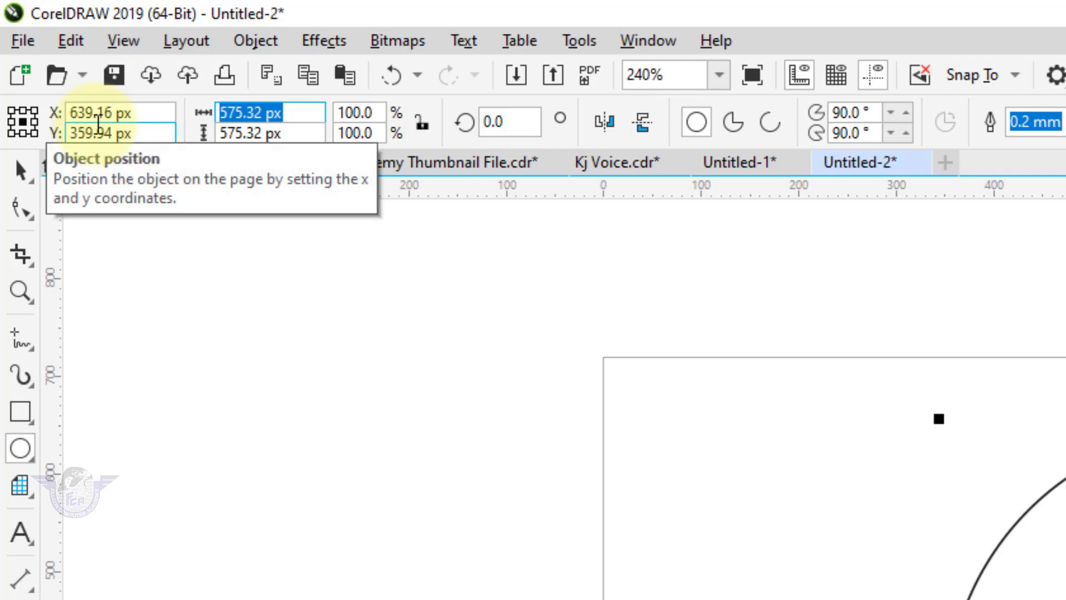
type("500")
key("Tab")
type("500")
key("Return")
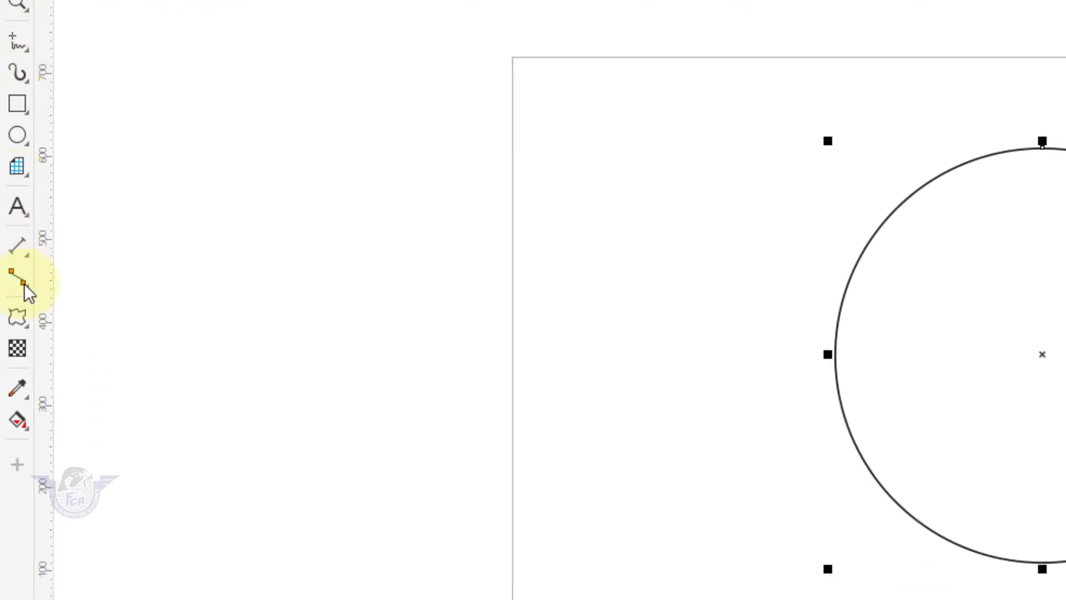
- Apply a zipper distortion to the circle with amplitude 75 and frequency 3, using smooth distortion
left_click(30, 334)
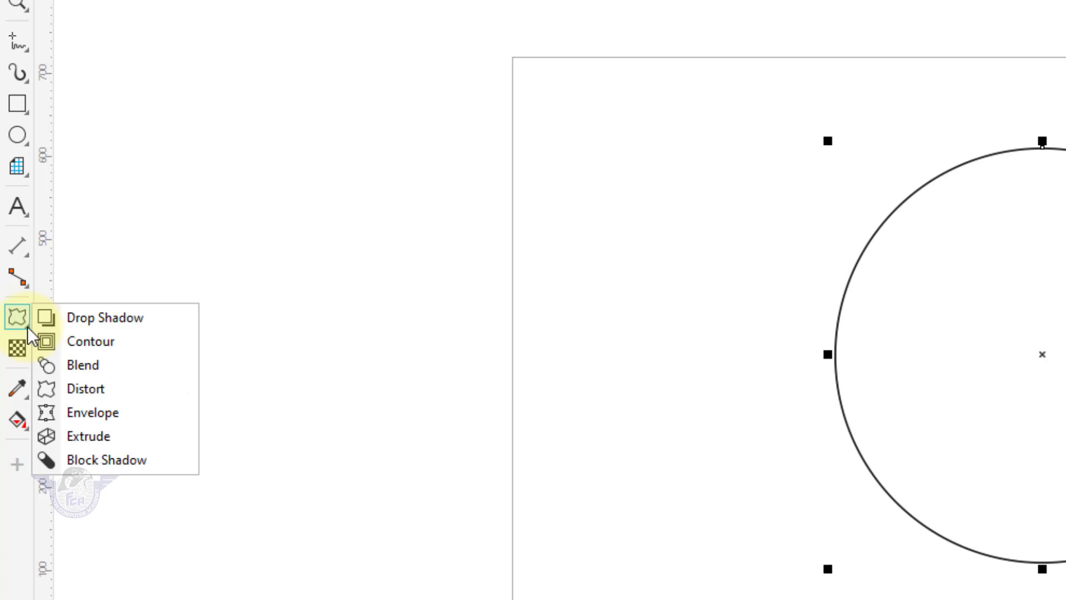
left_click(92, 390)
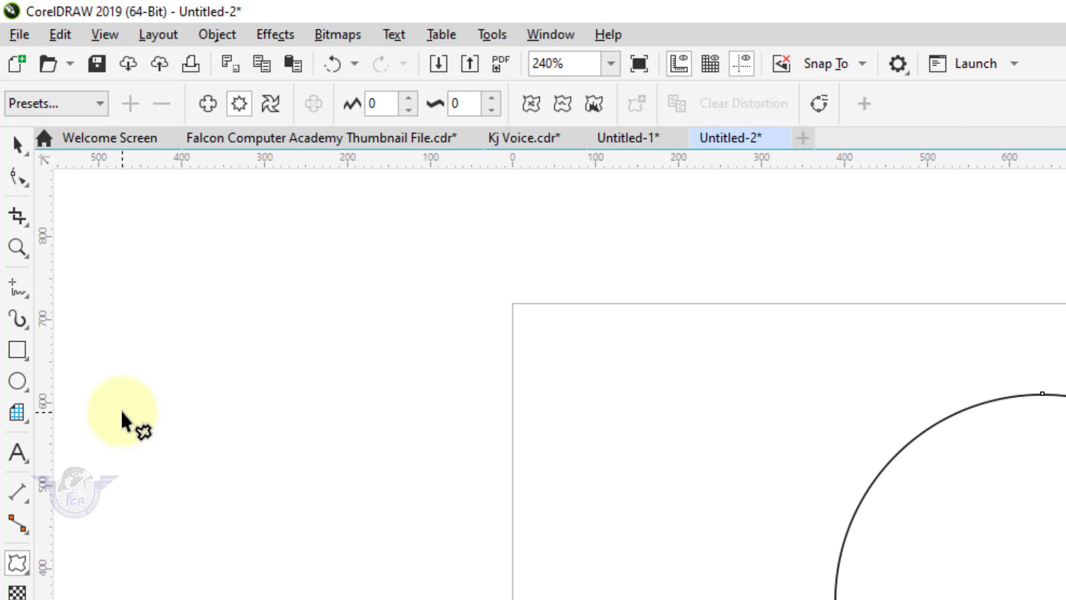
left_click(239, 104)
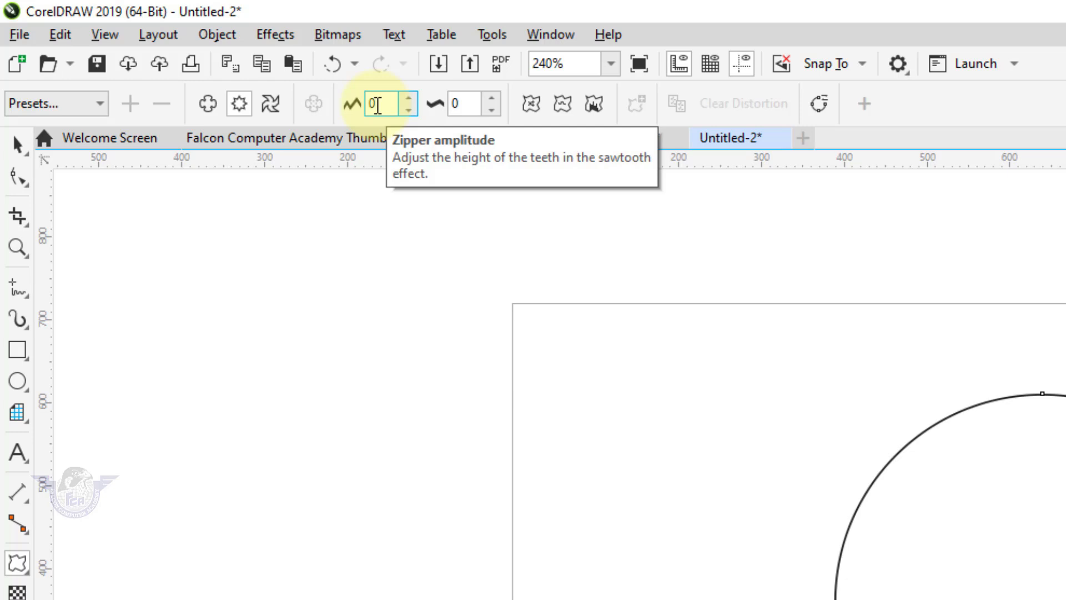
double_click(377, 104)
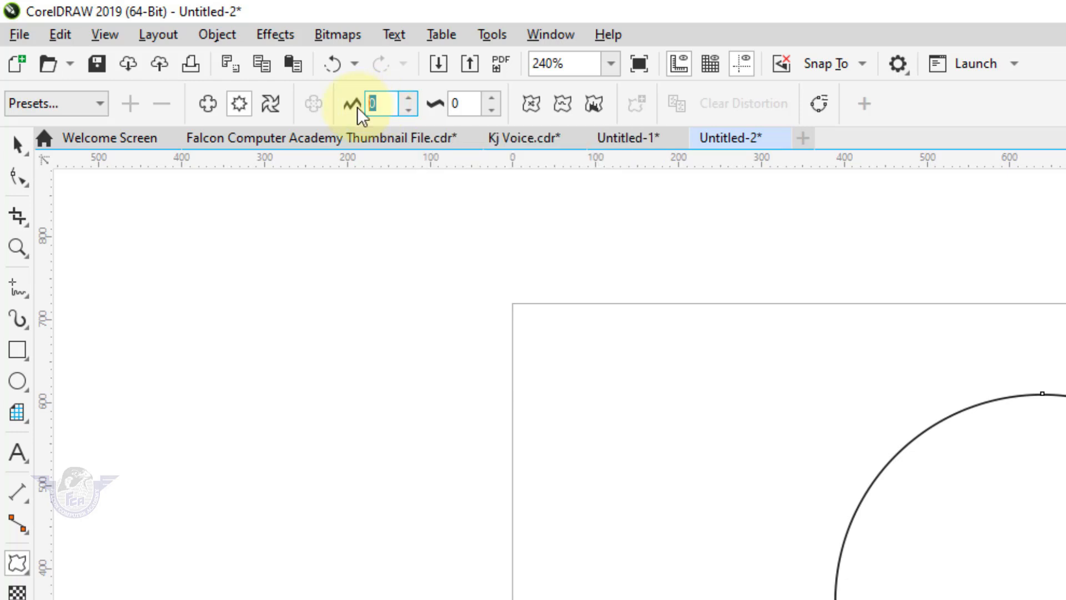
type("75")
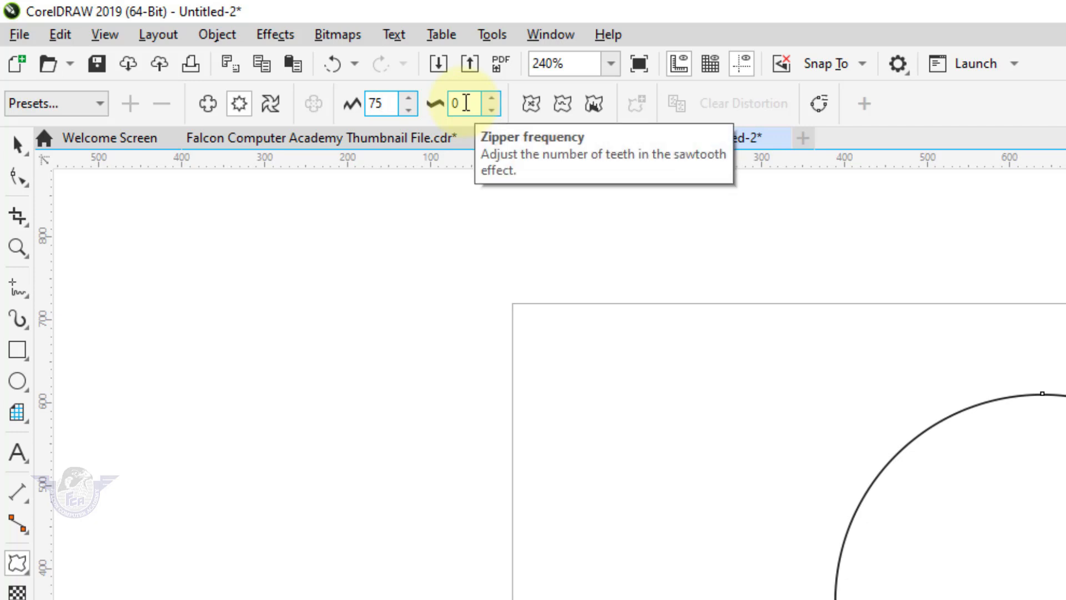
double_click(467, 104)
type("3")
key("Return")
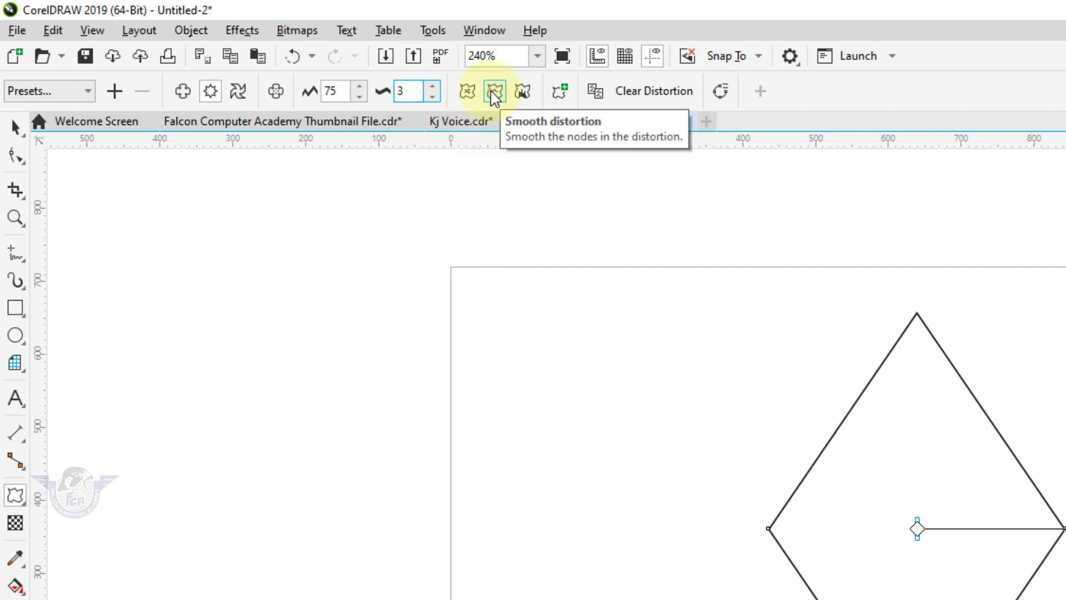
left_click(494, 93)
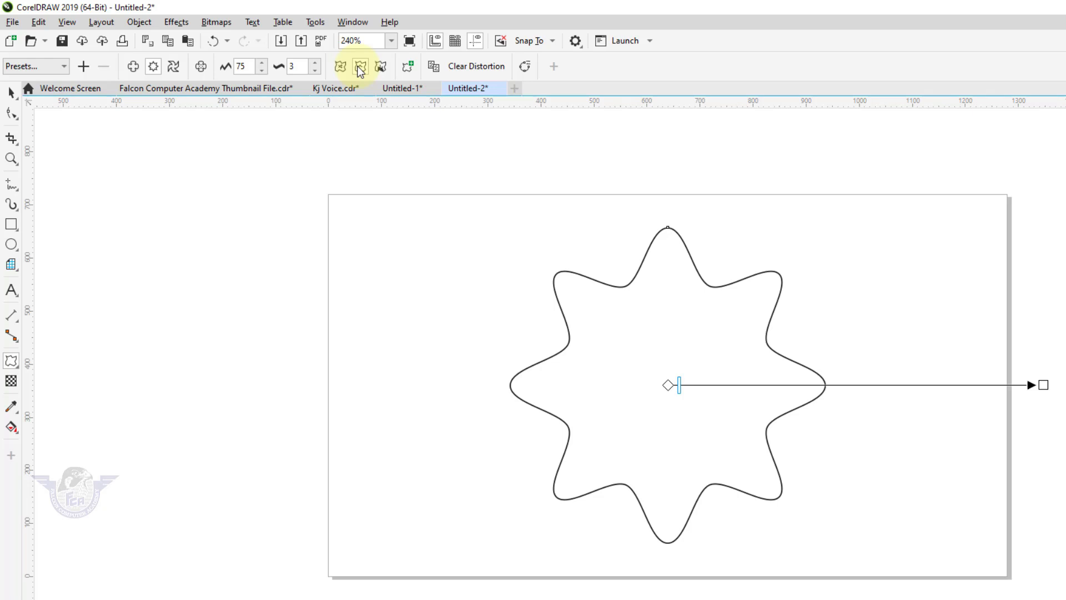
- Duplicate the wavy star shape in place and rotate the copy by 20 degrees
left_click(11, 93)
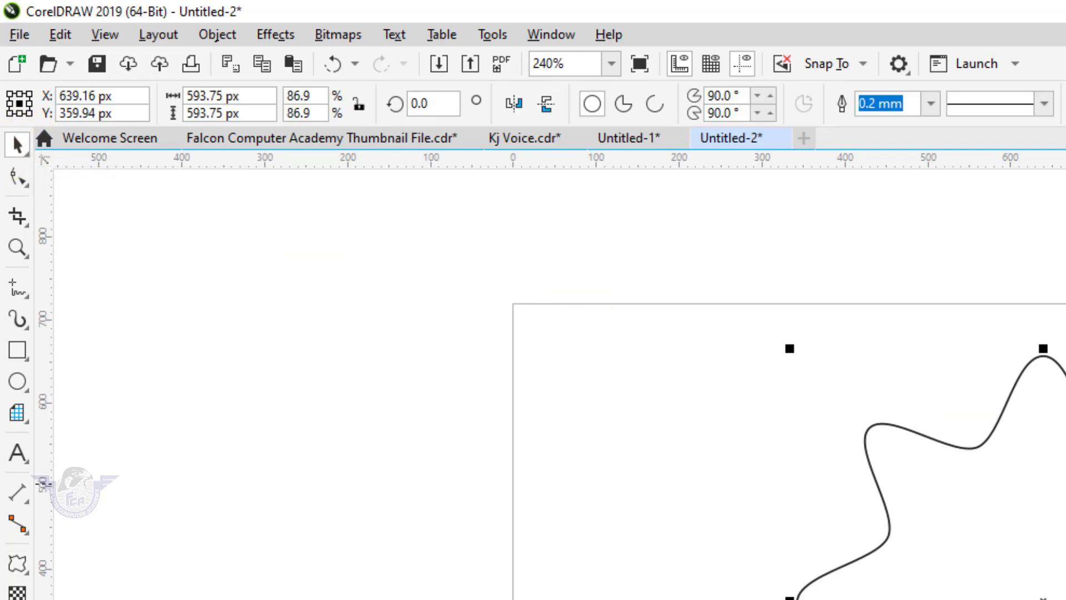
key("plus")
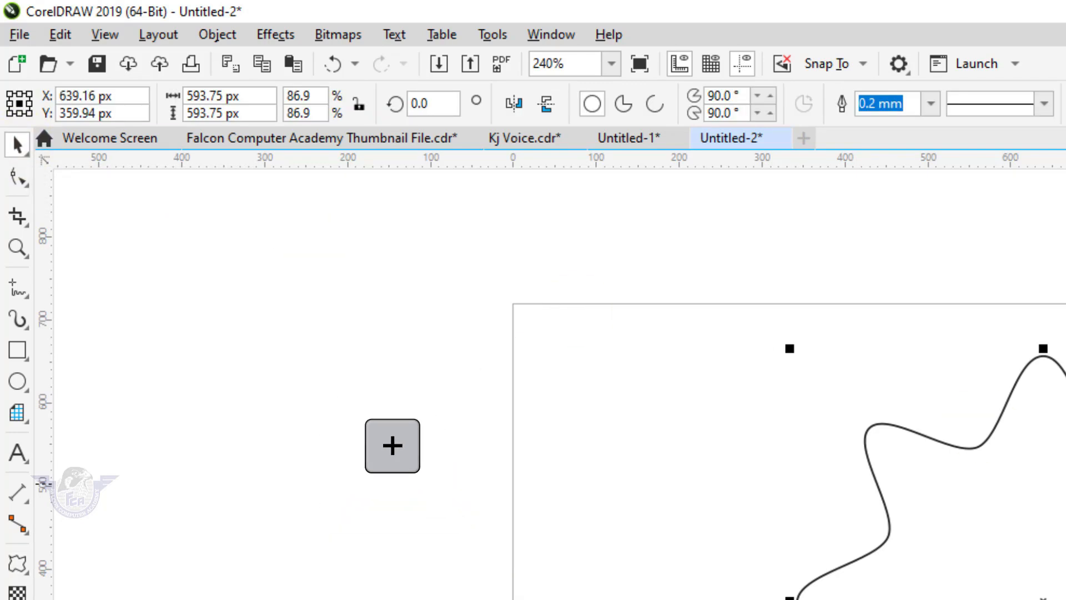
key("ctrl+c")
key("ctrl+v")
key("plus")
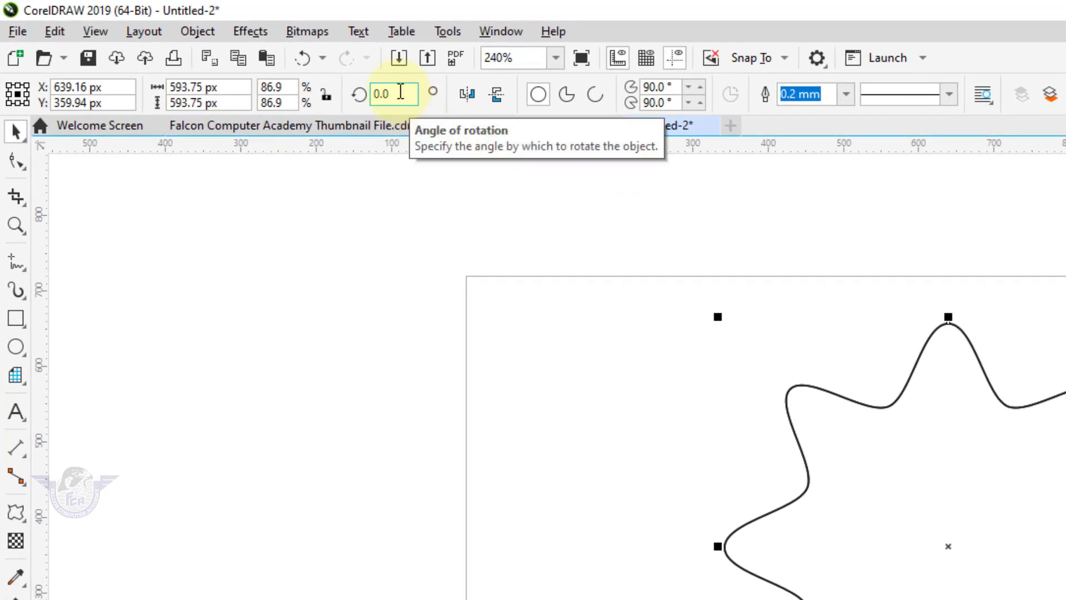
left_click(401, 91)
type("2")
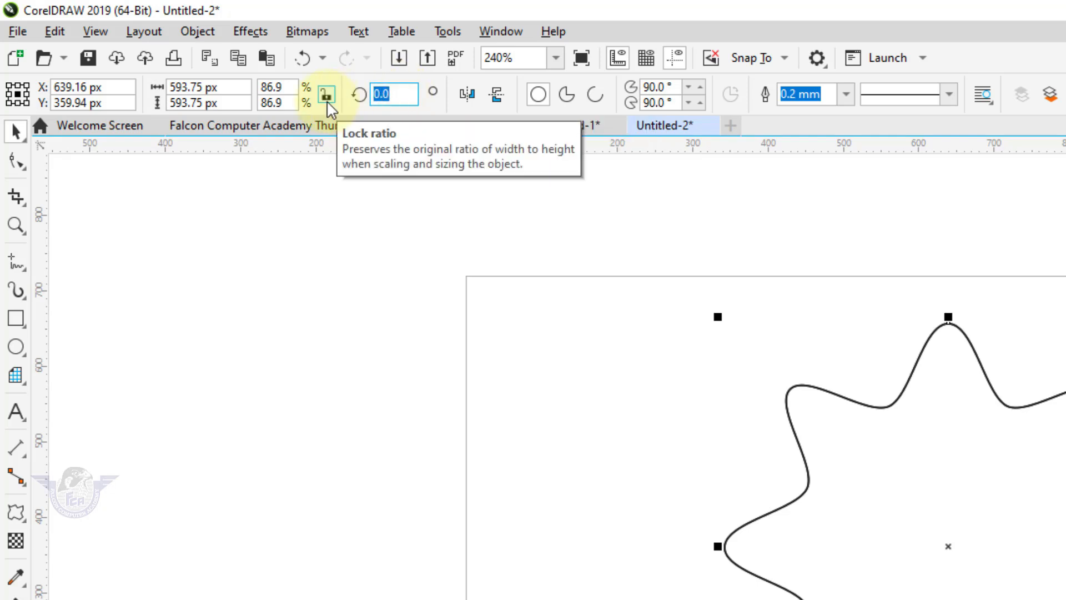
type("0")
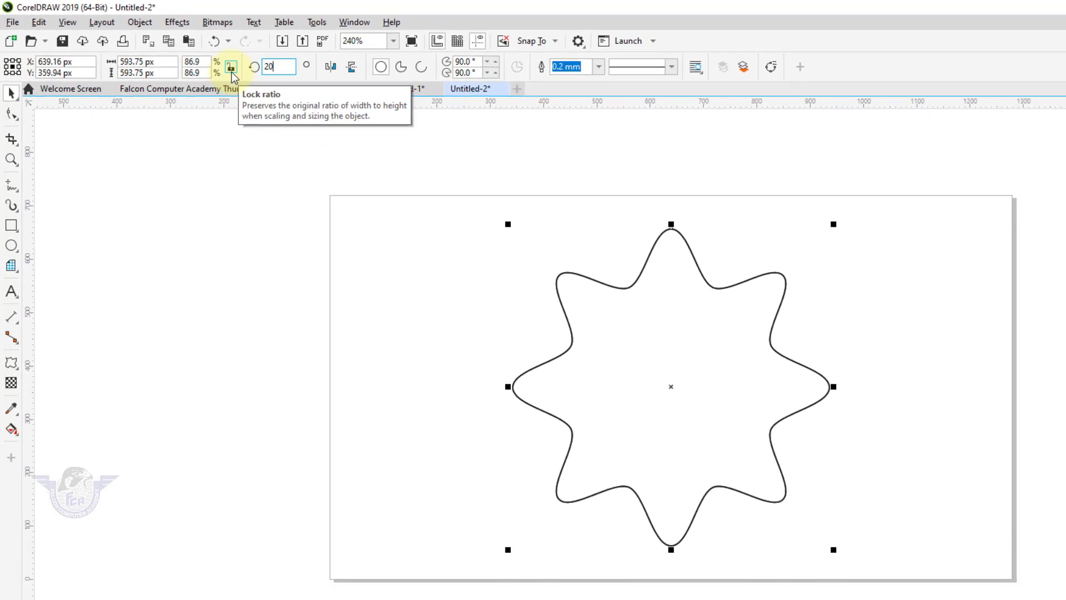
key("Return")
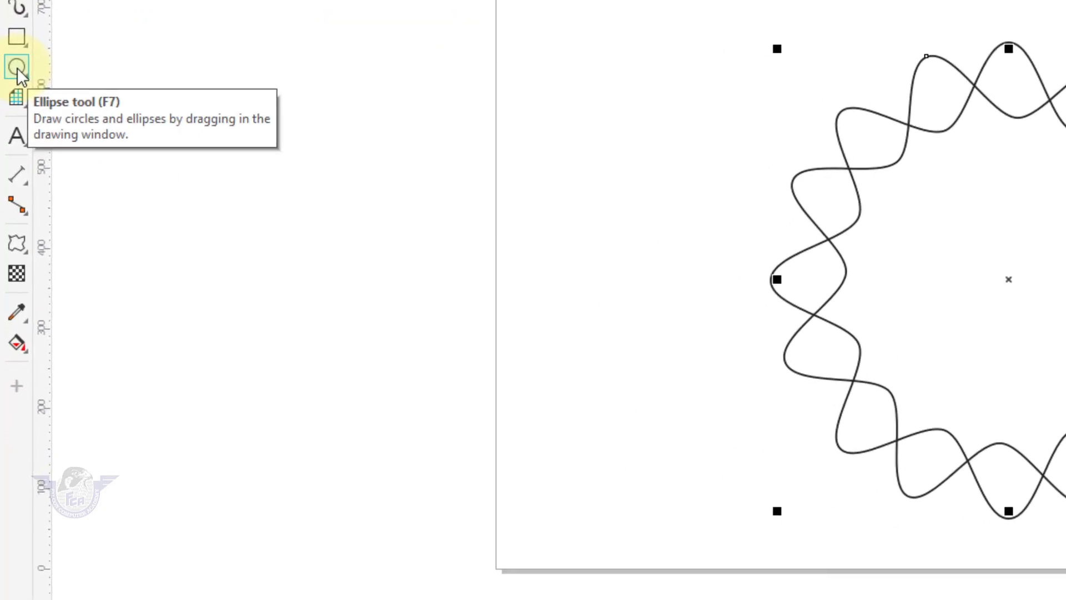
- Draw a perfect circle about 459 px in diameter and center it on the page
left_click(16, 68)
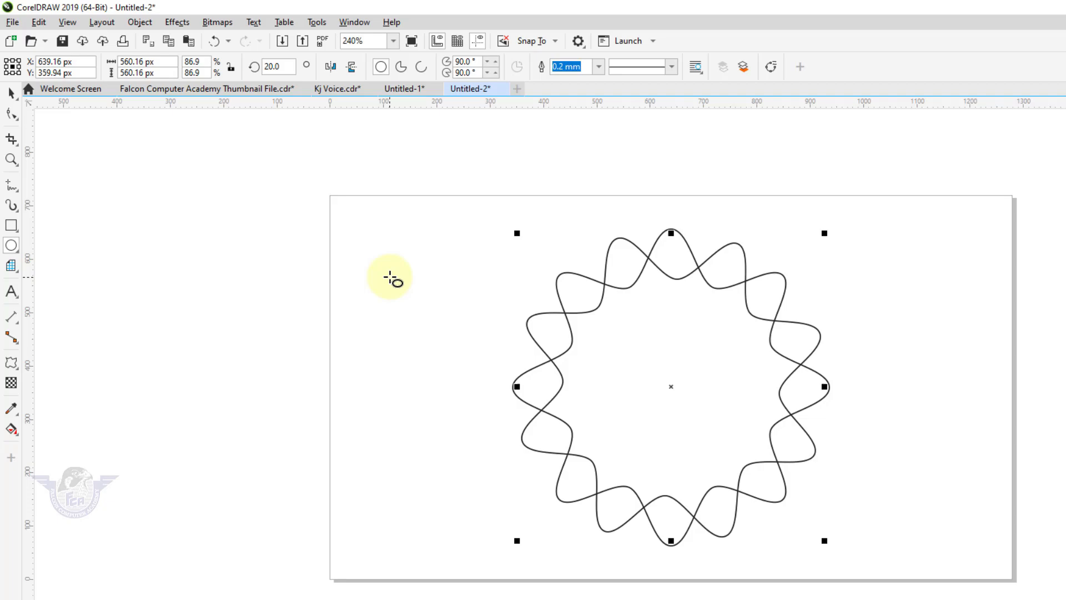
left_click_drag(391, 277, 580, 524)
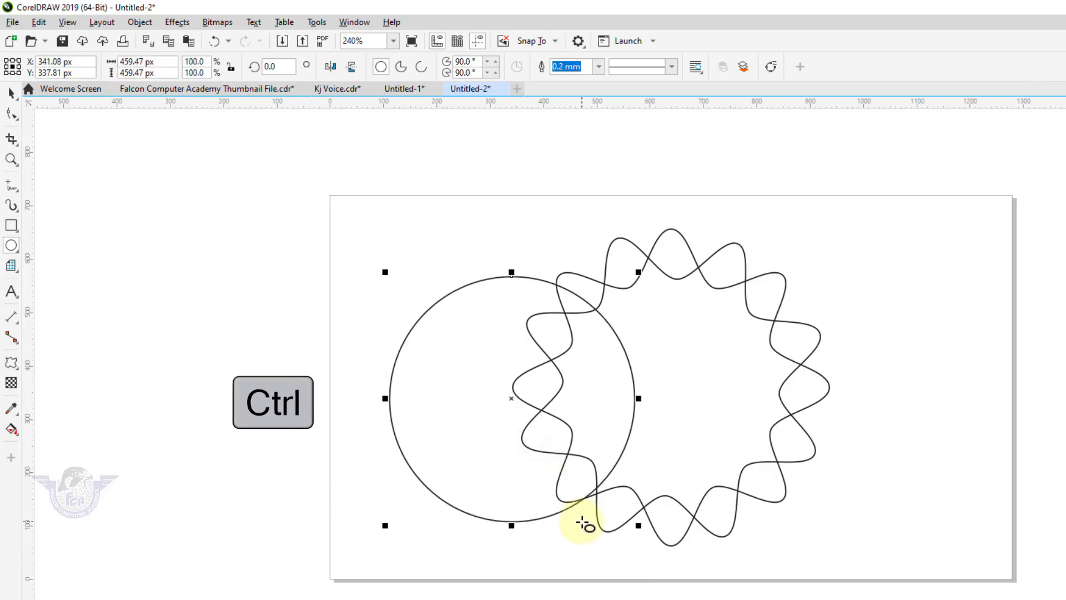
key("p")
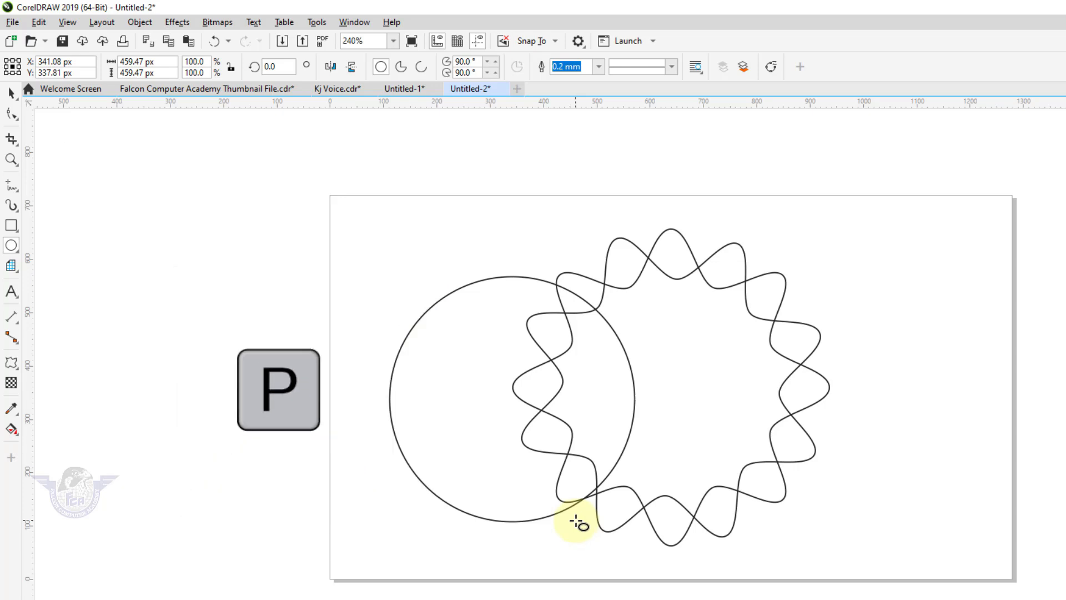
- Scale the new circle from its center to about 592 px so it meets the outer peaks of the waves
left_click(12, 93)
key("shift")
left_click_drag(799, 260, 827, 229)
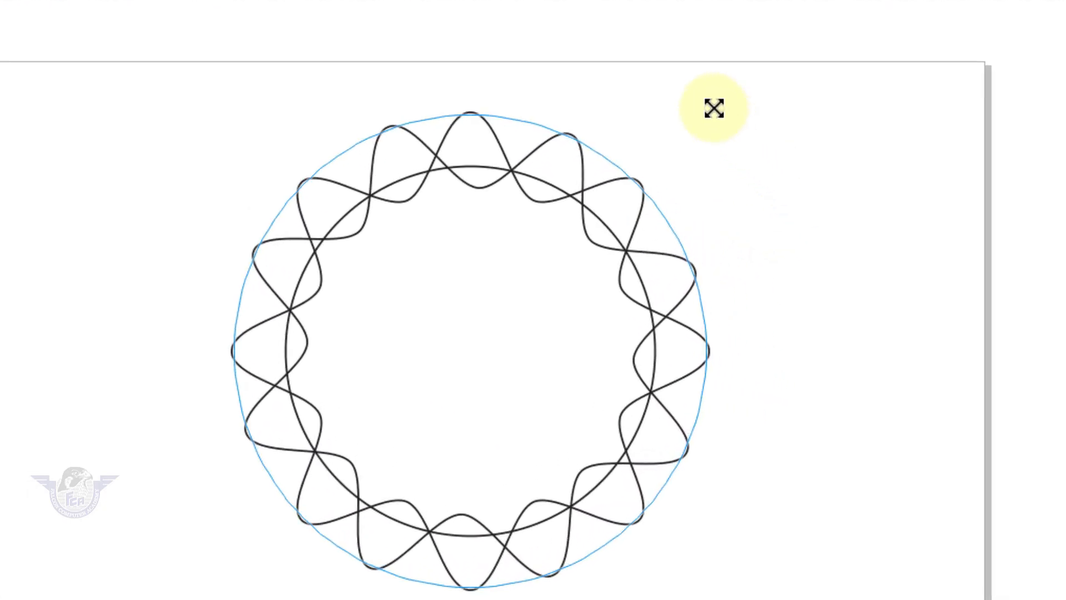
left_click_drag(714, 108, 714, 105)
key("z")
left_click_drag(392, 40, 689, 183)
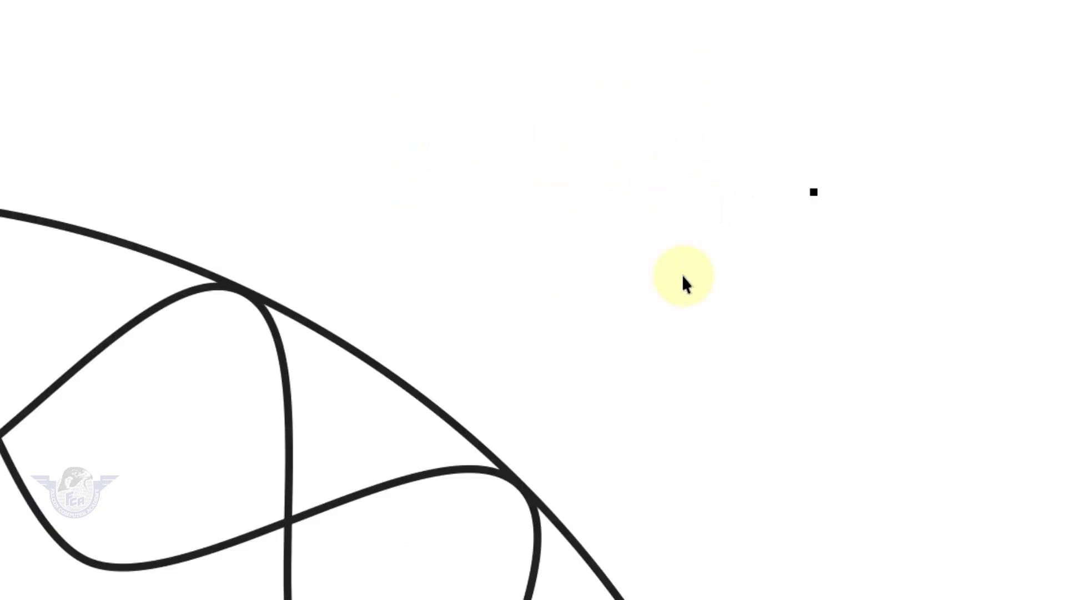
left_click_drag(815, 193, 816, 198)
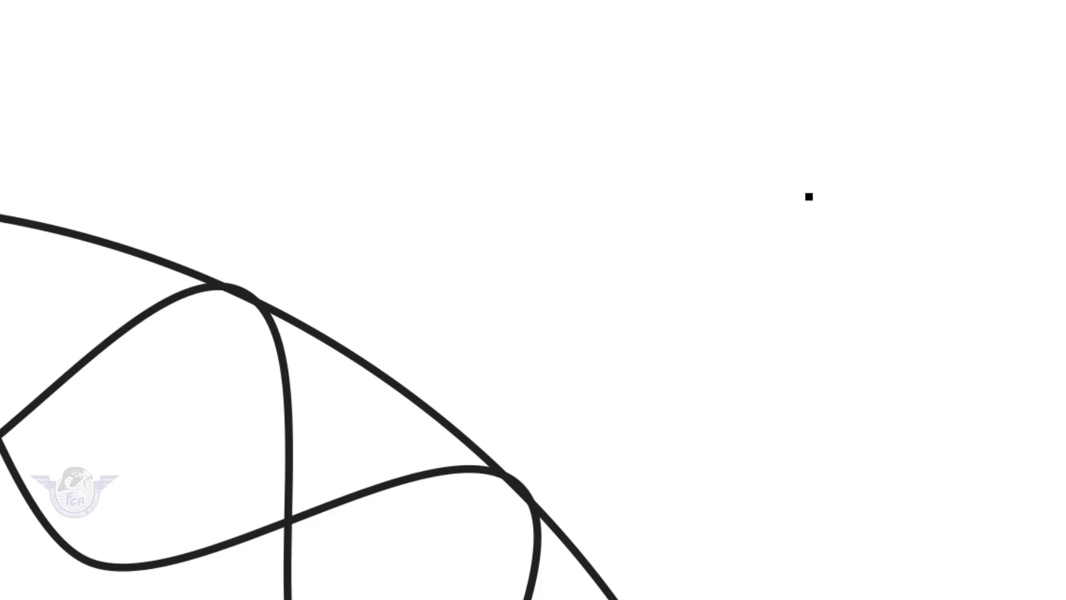
key("F4")
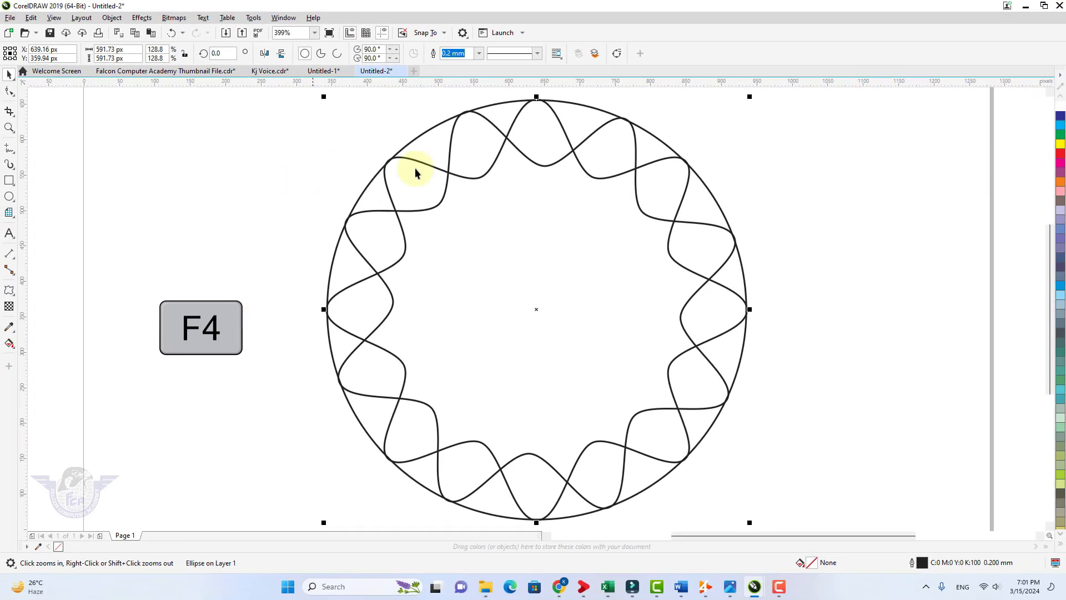
- Make a smaller concentric copy of the circle, scaled from its center to about 410 px so it meets the inner wave troughs
left_click_drag(751, 97, 725, 161)
key("shift")
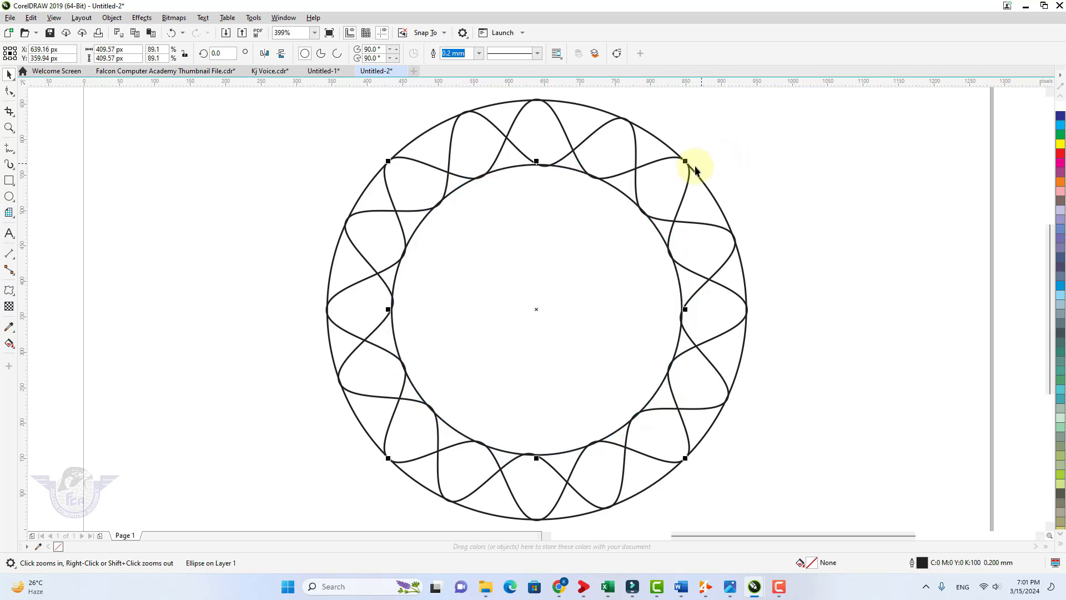
left_click_drag(533, 136, 636, 211)
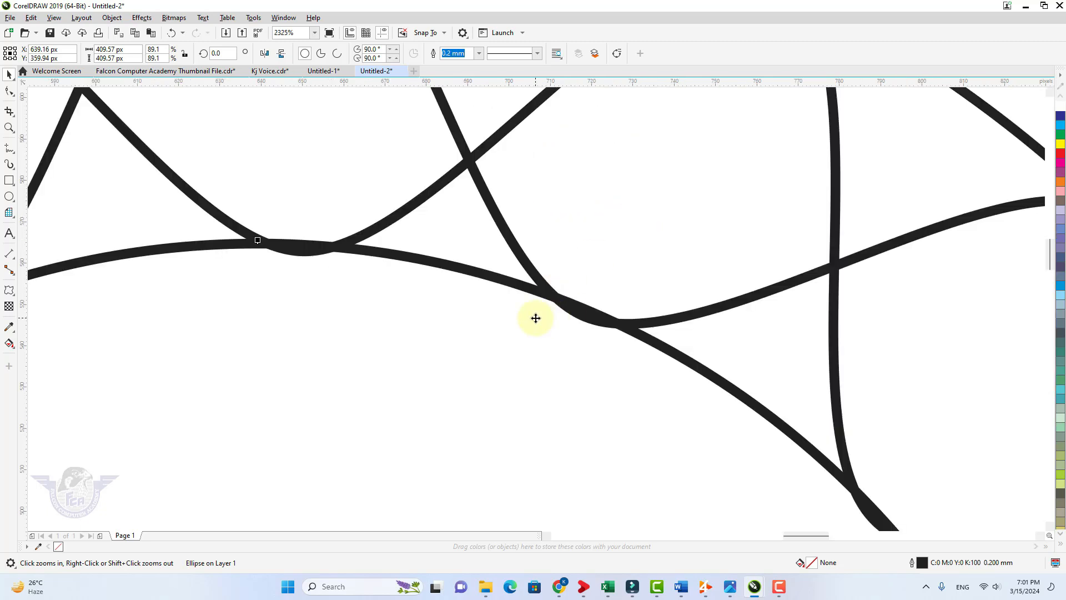
key("F3")
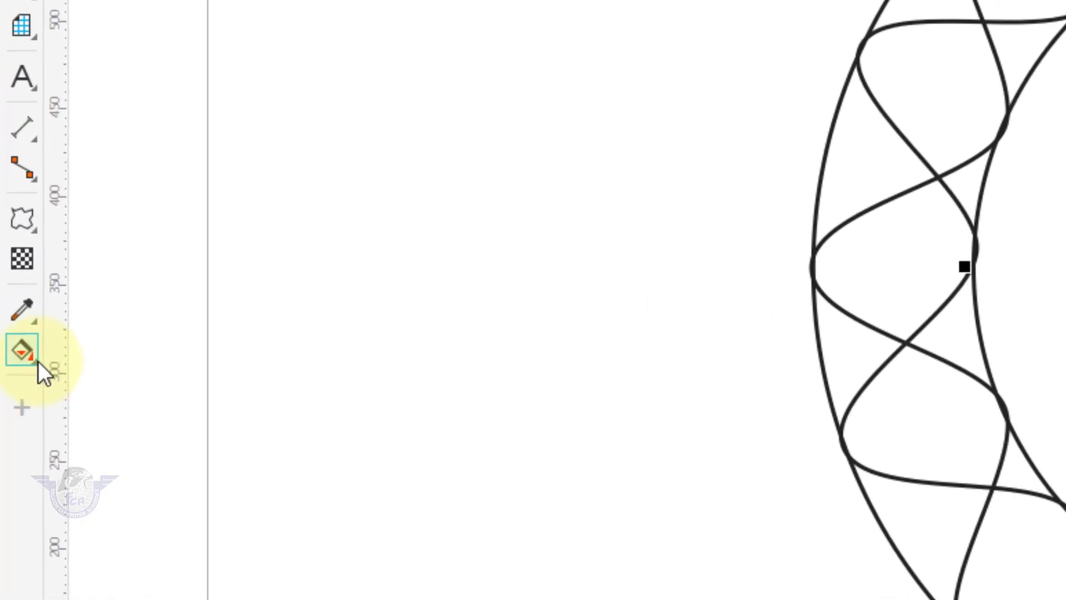
- Smart-fill four adjoining regions at the top of the ring in slate blue: two wave lobes, the outer gap between them and the inner sliver
left_click(36, 360)
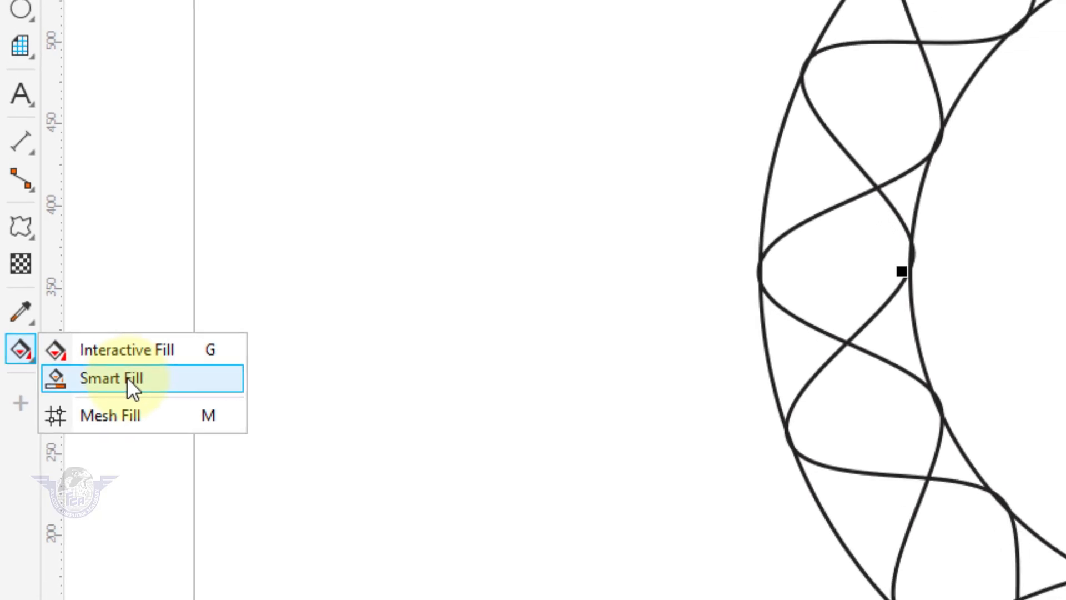
left_click(135, 381)
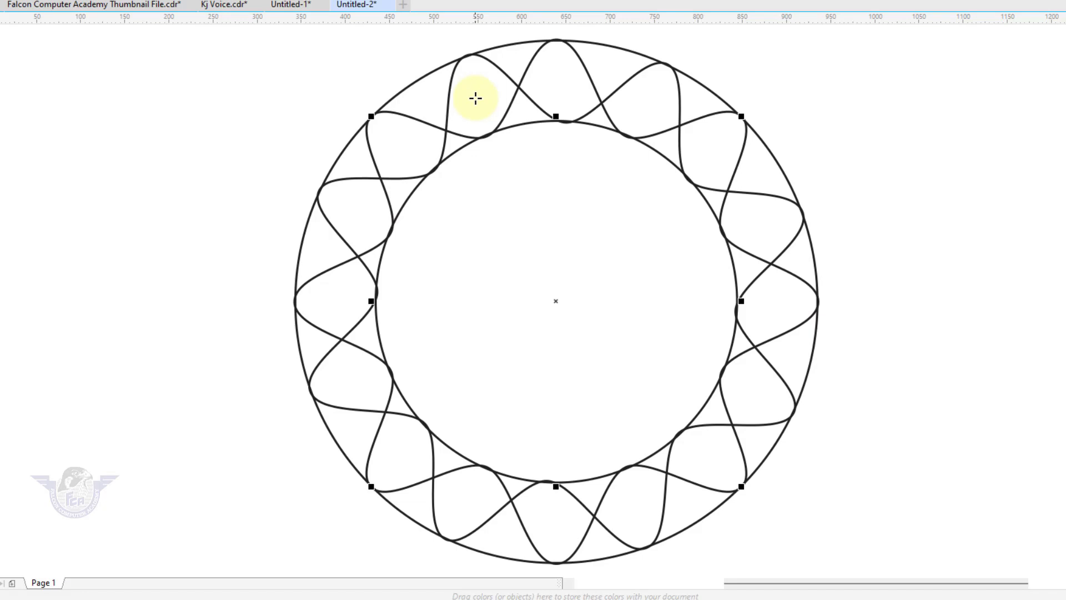
left_click(475, 98)
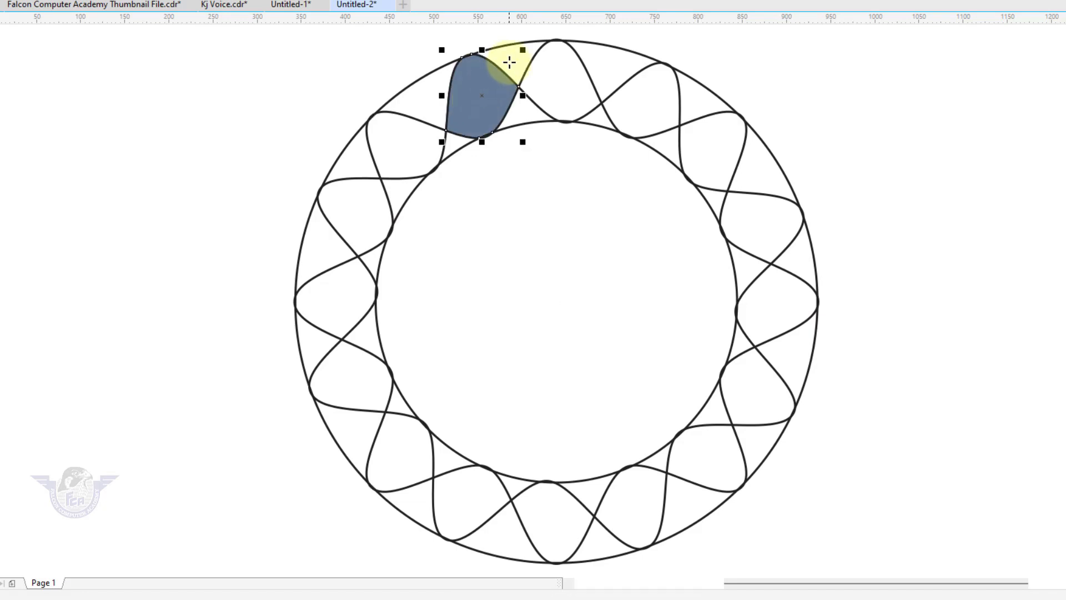
left_click(503, 67)
left_click(570, 92)
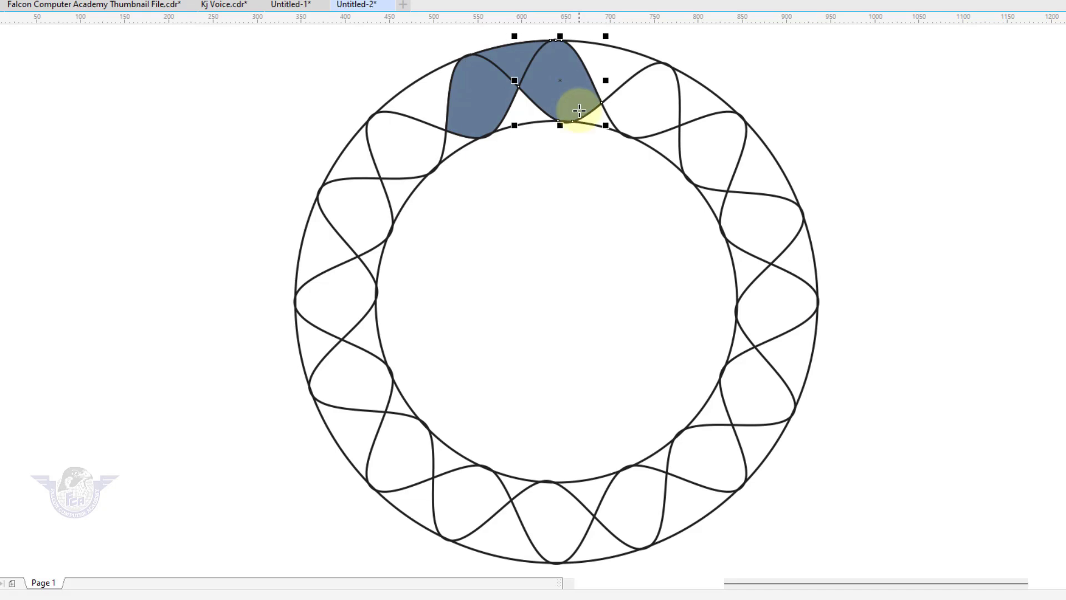
left_click(597, 118)
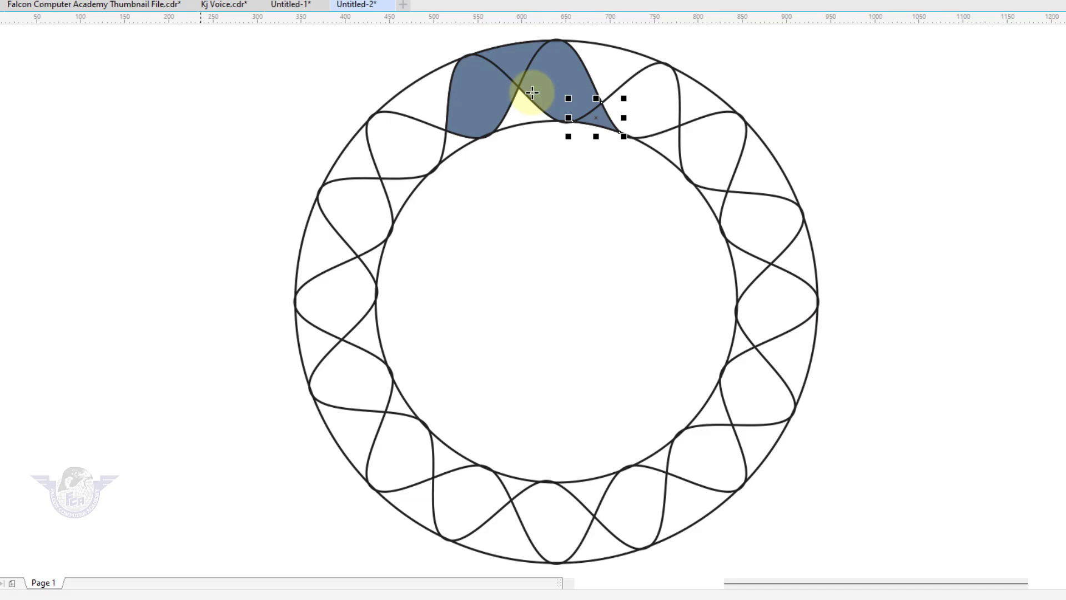
- Weld the outer gap, the top lobe and the inner sliver into a single ribbon shape
key("F2")
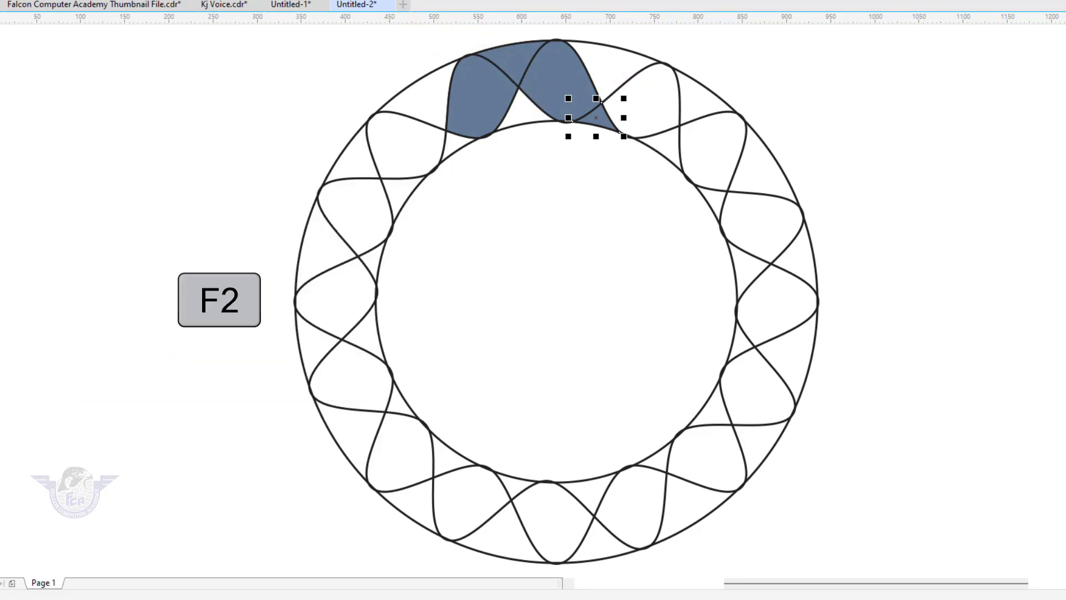
left_click_drag(409, 38, 673, 174)
key("Escape")
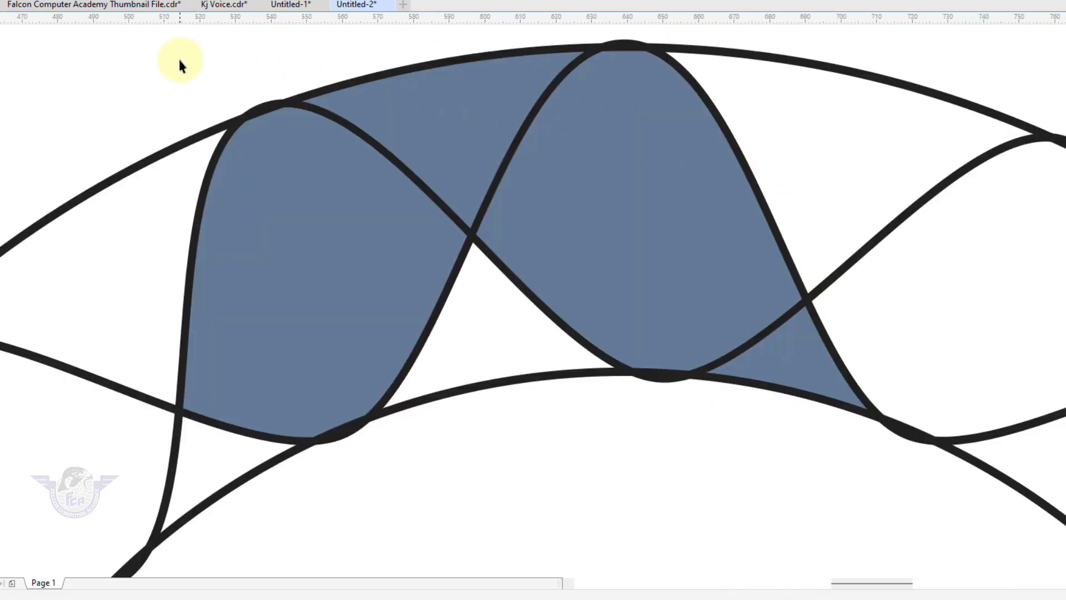
left_click(455, 147)
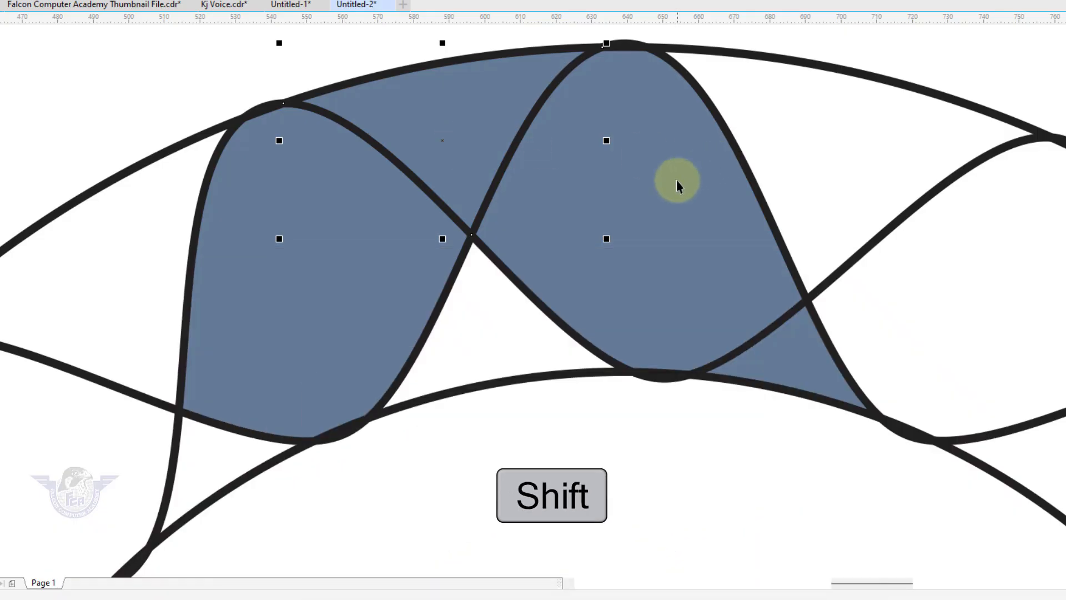
left_click(676, 181, "shift")
left_click(808, 361, "shift")
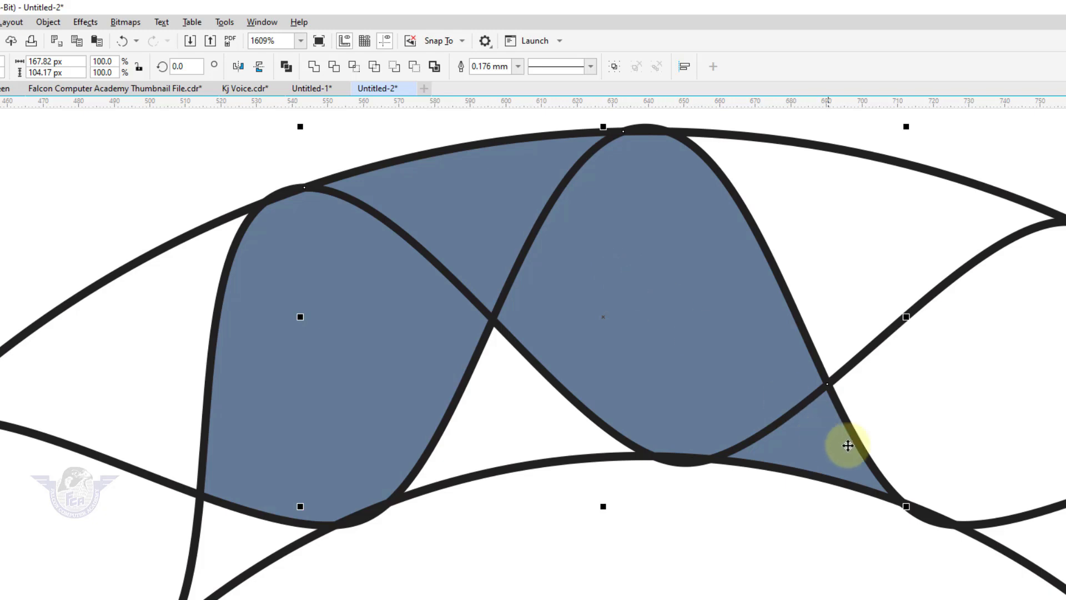
left_click(315, 67)
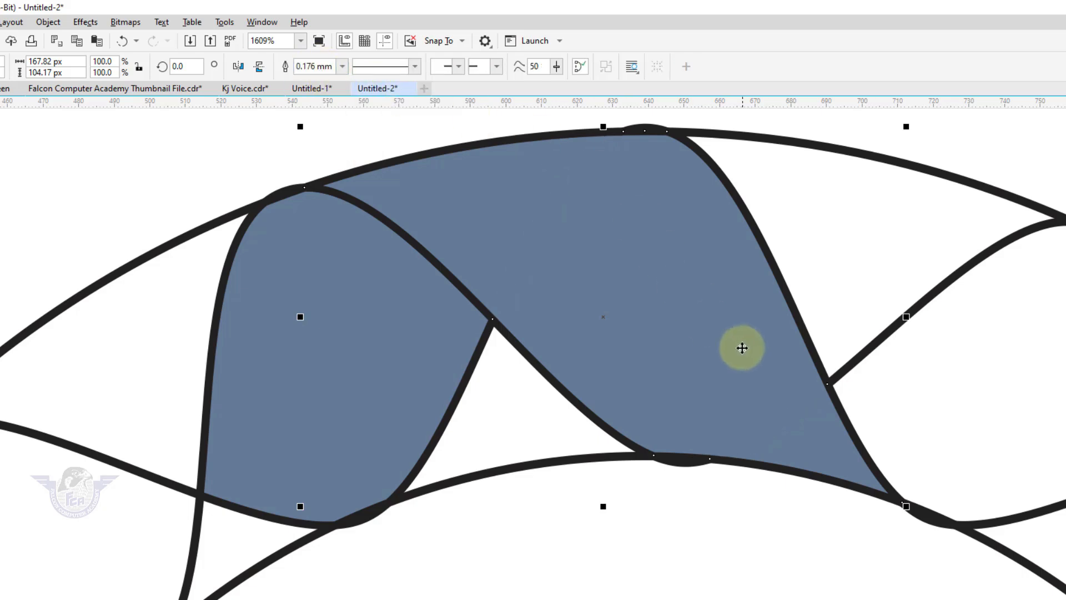
- Fill the remaining blue lobe beside the welded ribbon with black (C100 M100 Y100 K100)
left_click(262, 300)
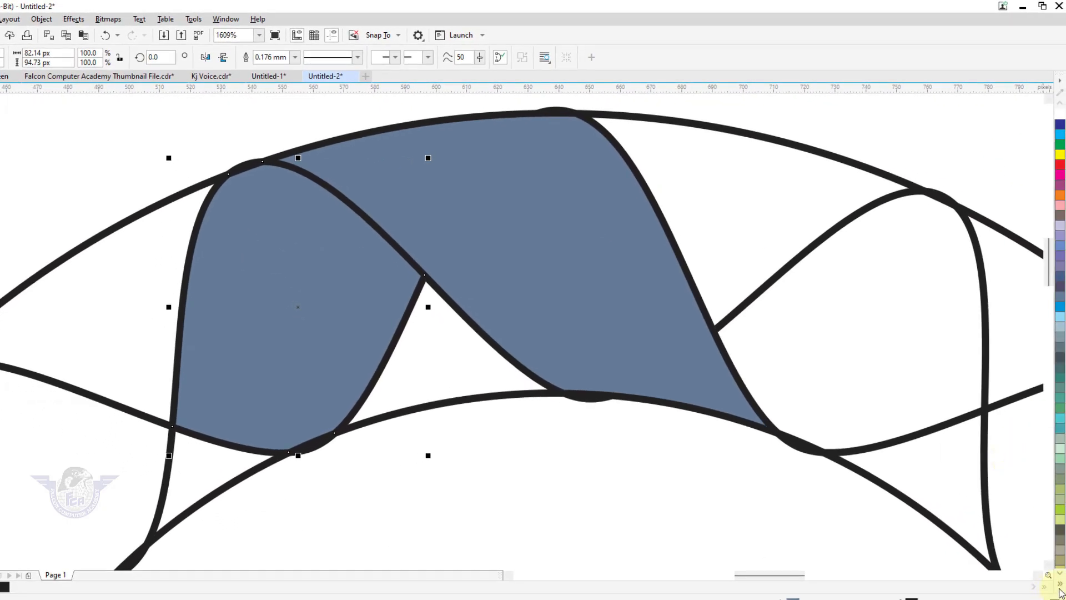
left_click(1060, 586)
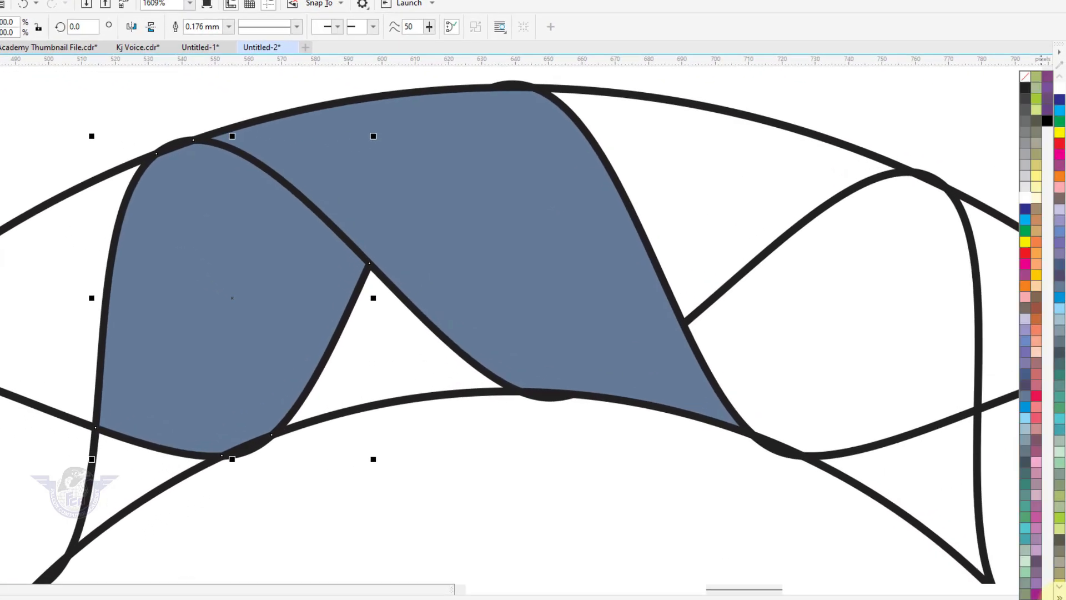
left_click(1047, 145)
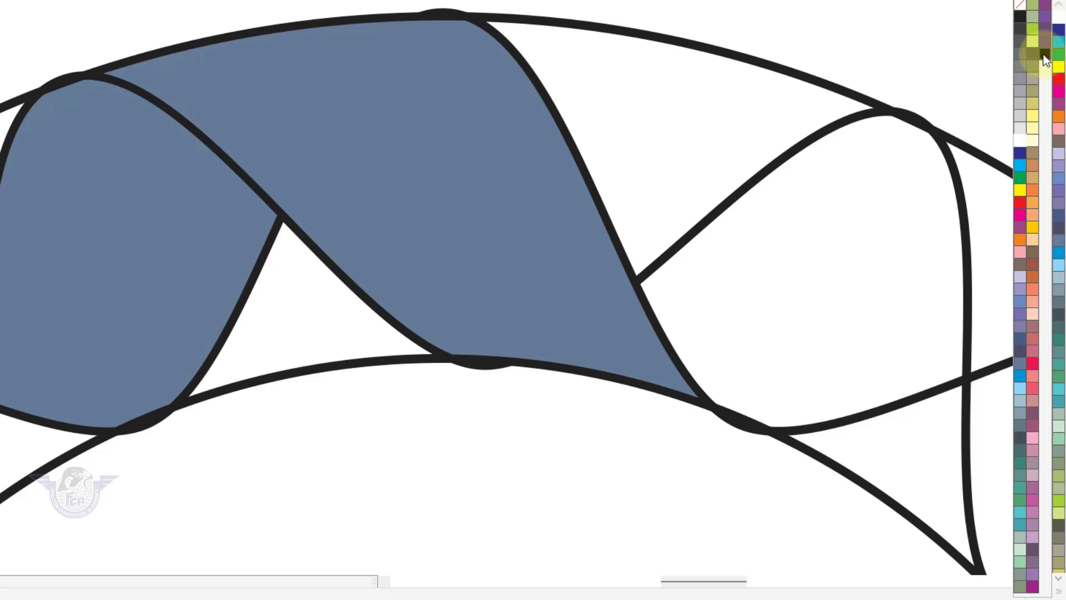
left_click(1045, 59)
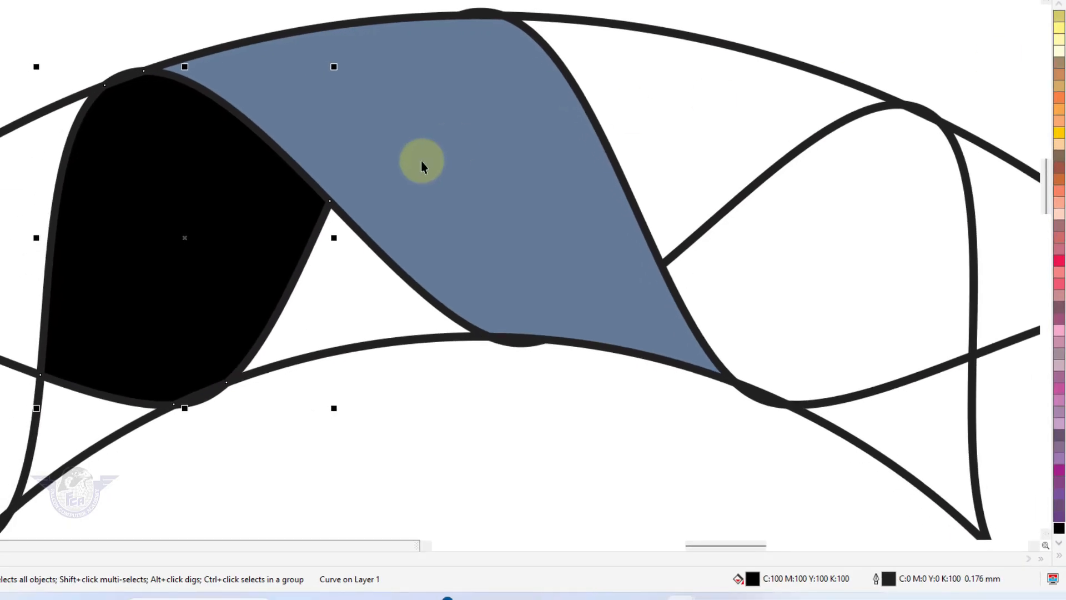
- Delete both wavy star outlines and the outer circle, keeping the filled pieces and the inner circle
key("F4")
left_click(761, 109)
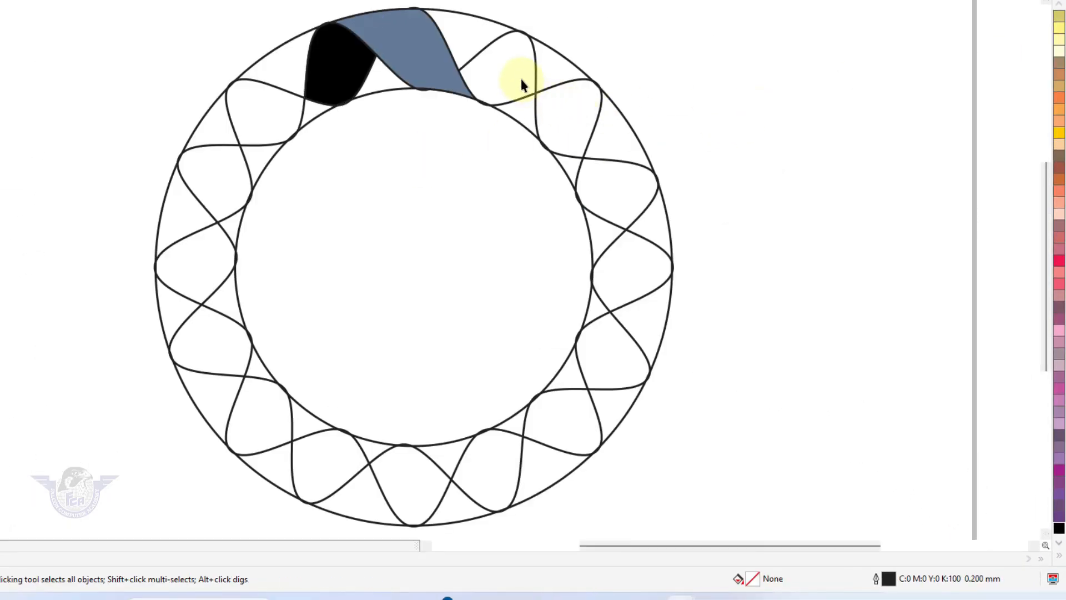
left_click(543, 92)
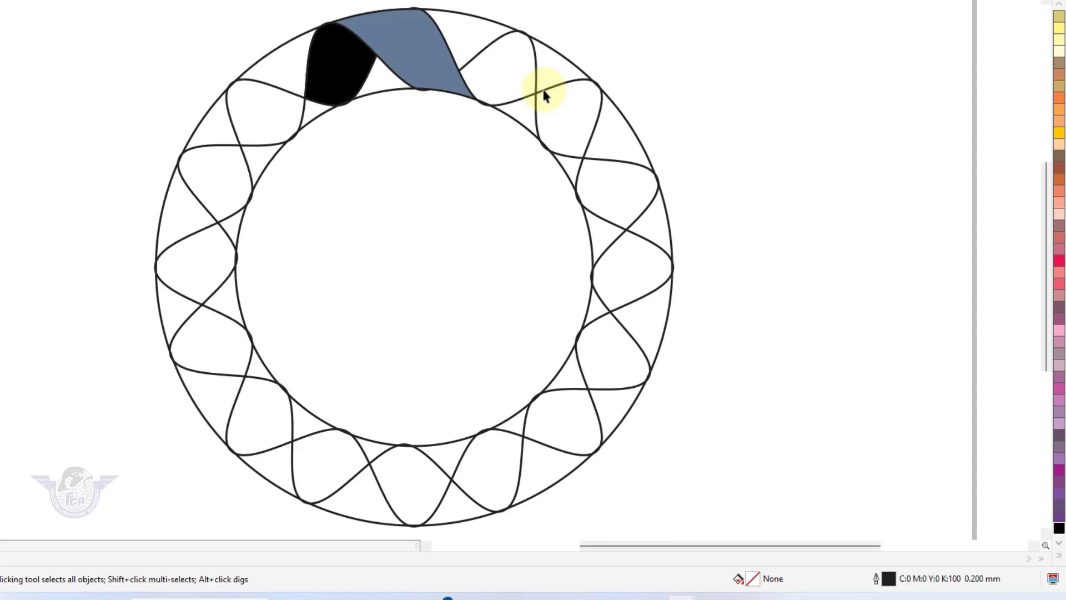
key("Delete")
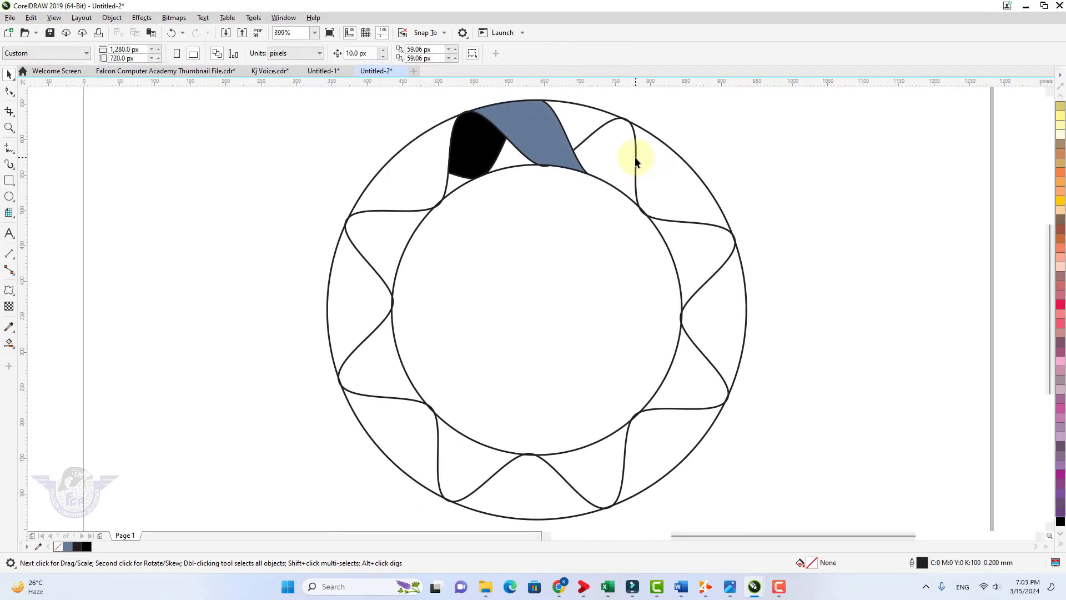
left_click(637, 160)
key("Delete")
left_click(664, 144)
key("Delete")
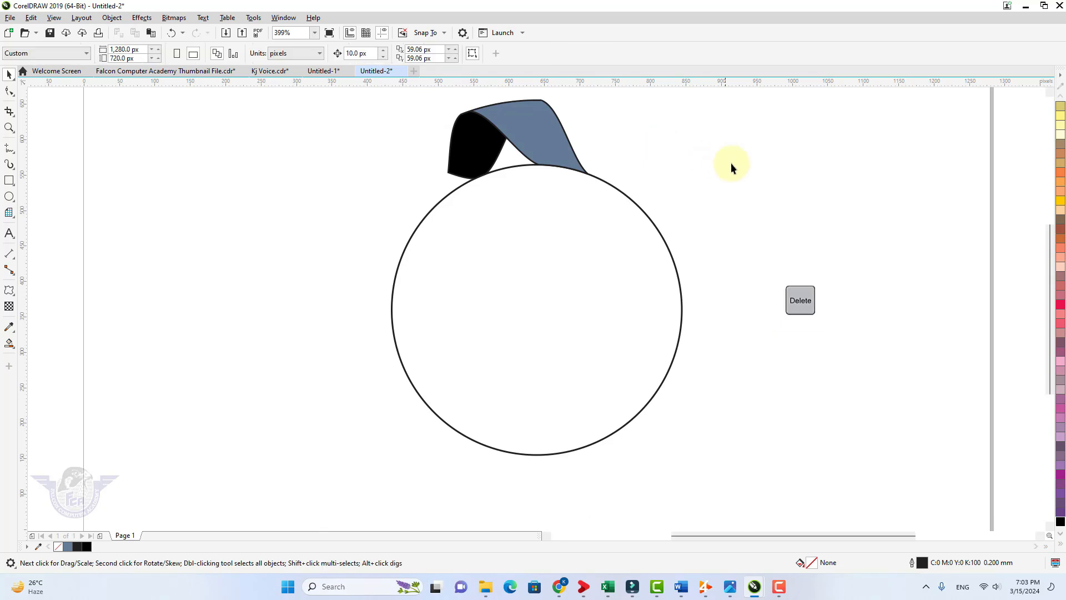
- Shrink the inner circle from its center to about 54 px in diameter
left_click(650, 233)
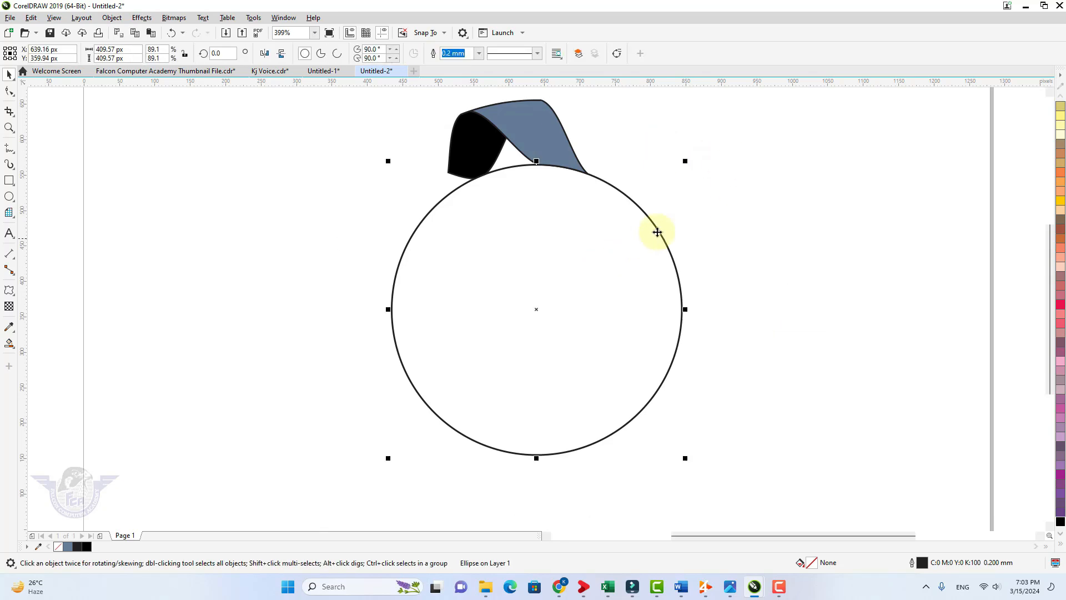
left_click_drag(686, 162, 633, 288)
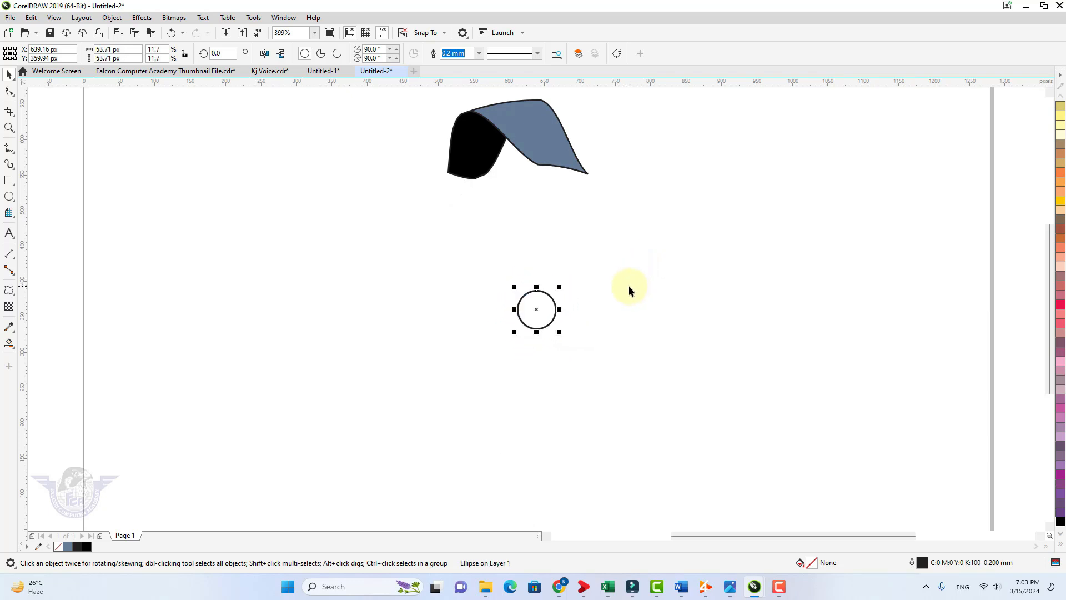
- Group the black lobe and the blue ribbon shape into one object
left_click(544, 153)
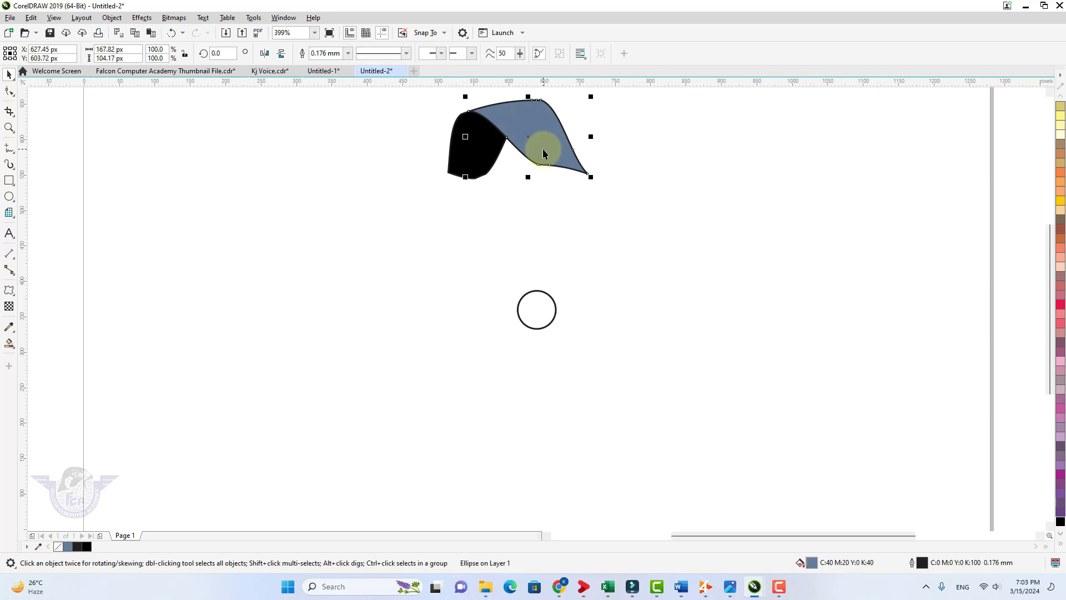
left_click(598, 146)
left_click_drag(433, 213, 643, 73)
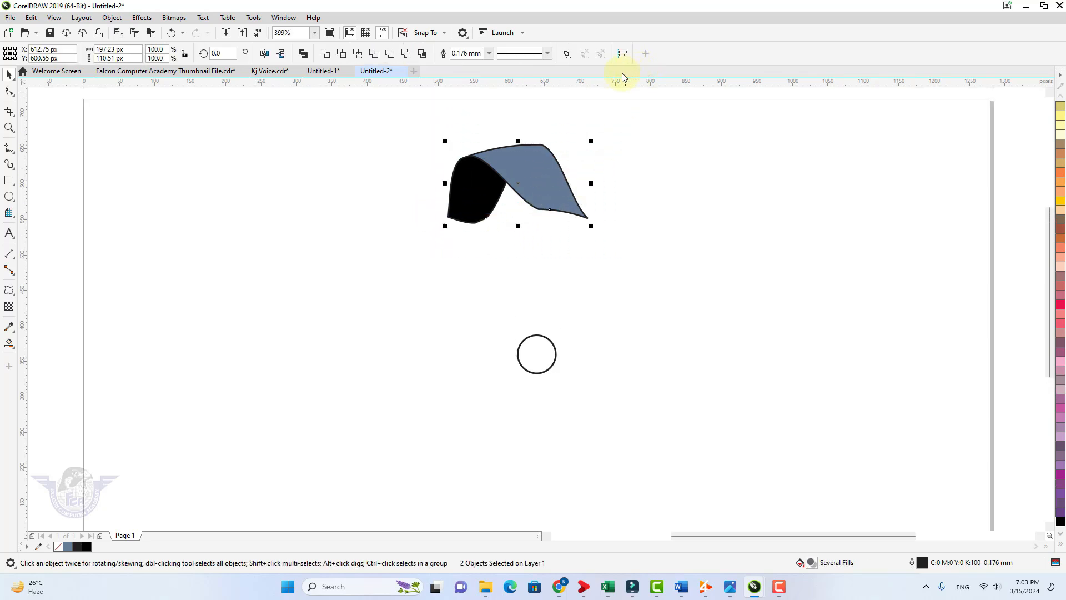
right_click(531, 164)
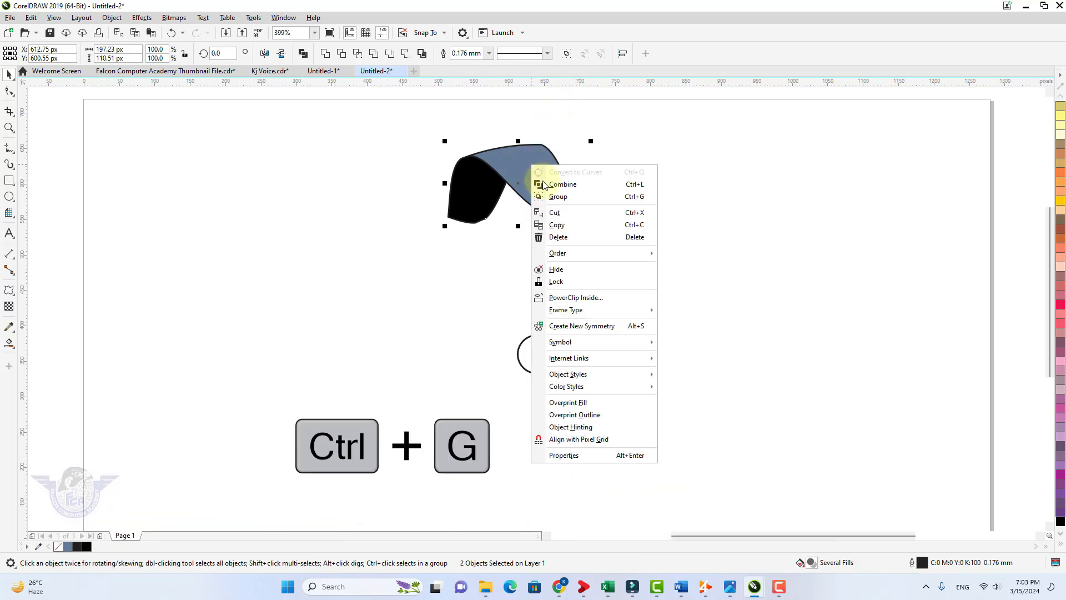
left_click(551, 197)
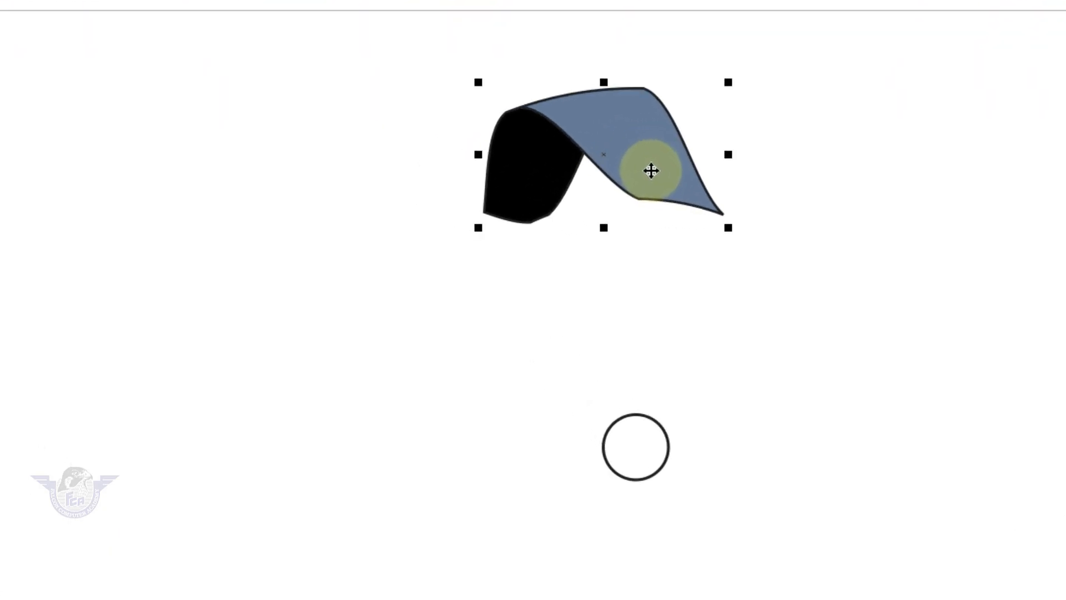
- Move the ribbon group's rotation center into the small circle and make a copy rotated about 45.78 degrees, its ribbon tip meeting the original's lower black node
left_click(651, 170)
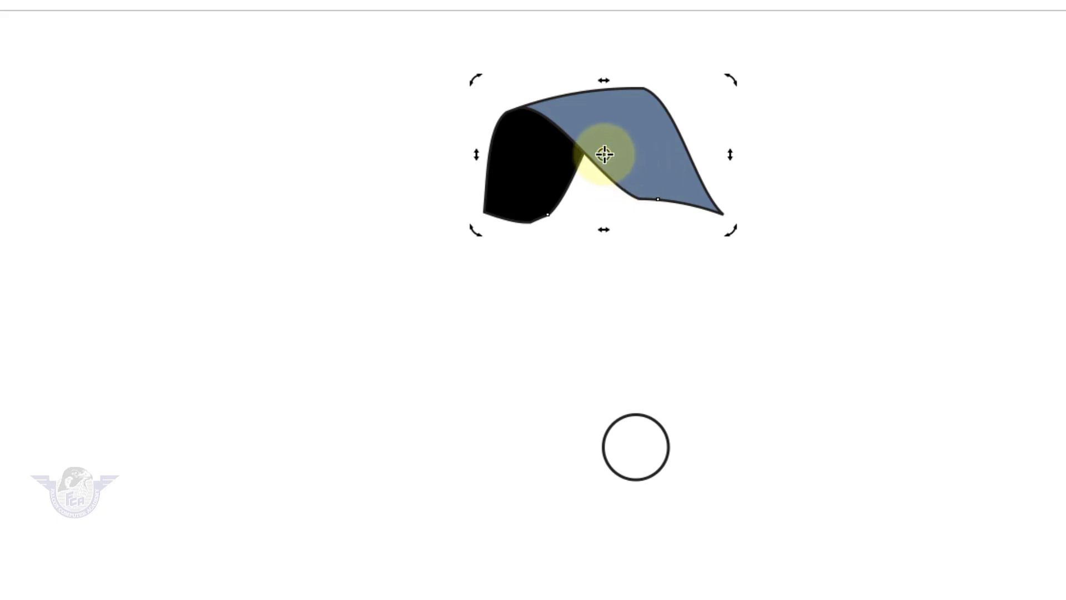
left_click_drag(605, 154, 638, 455)
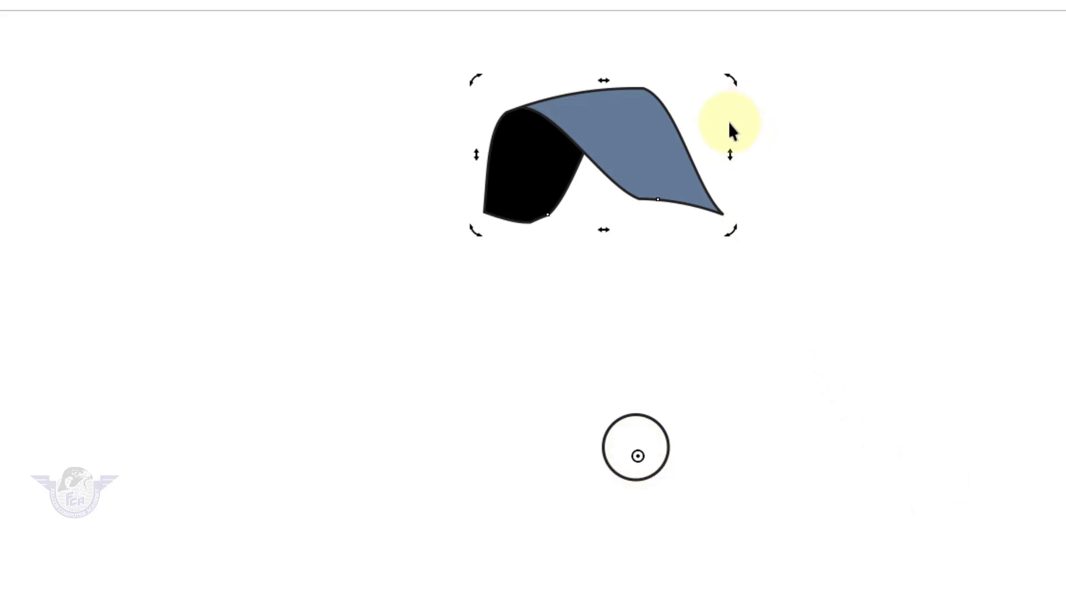
key("F2")
left_click_drag(341, 45, 771, 292)
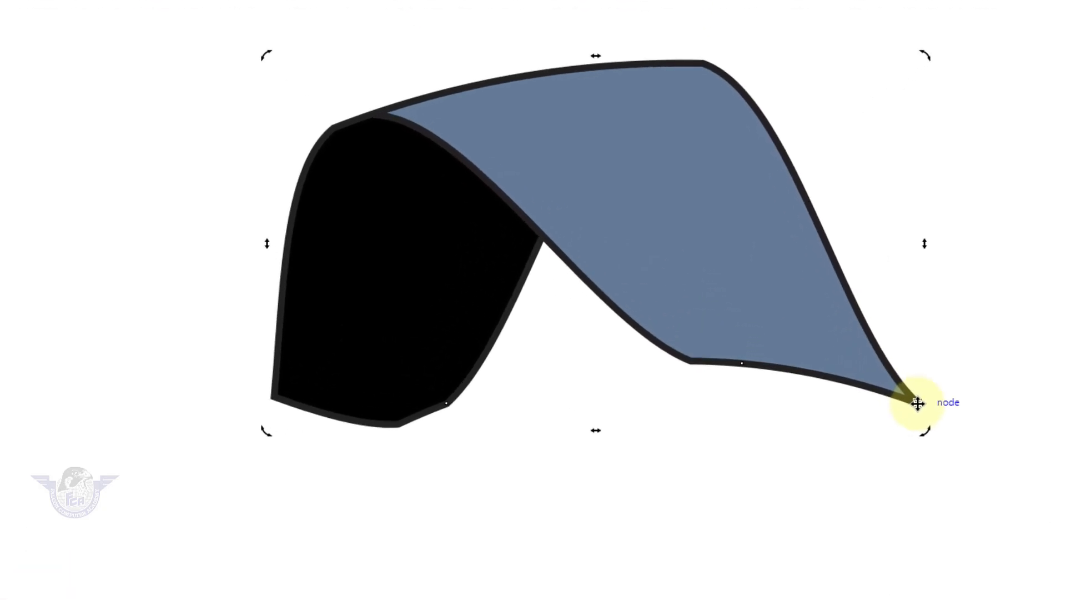
left_click_drag(917, 402, 394, 421)
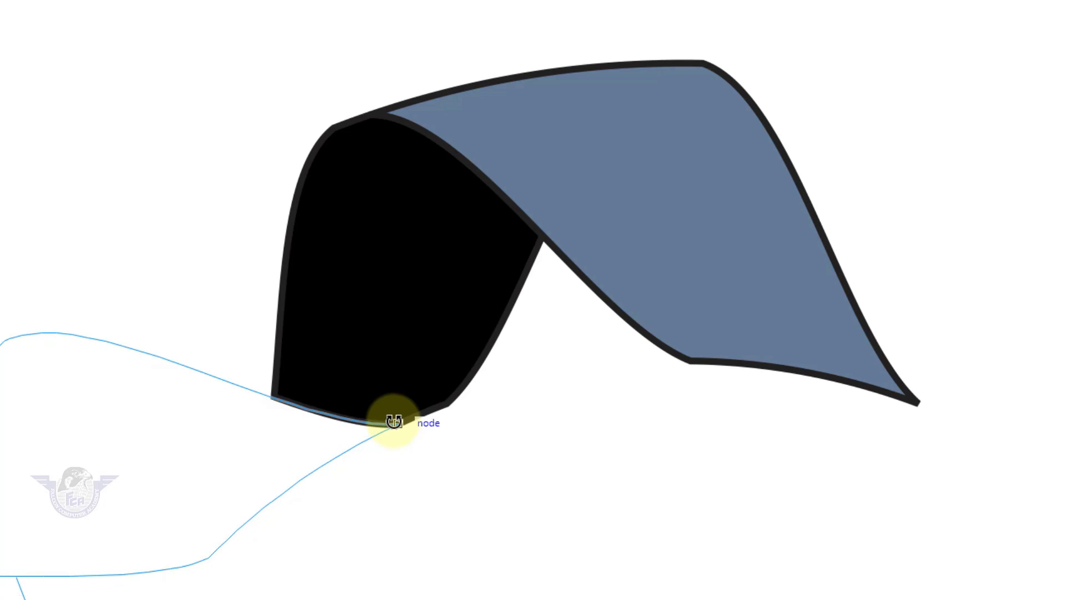
left_click_drag(394, 421, 394, 423)
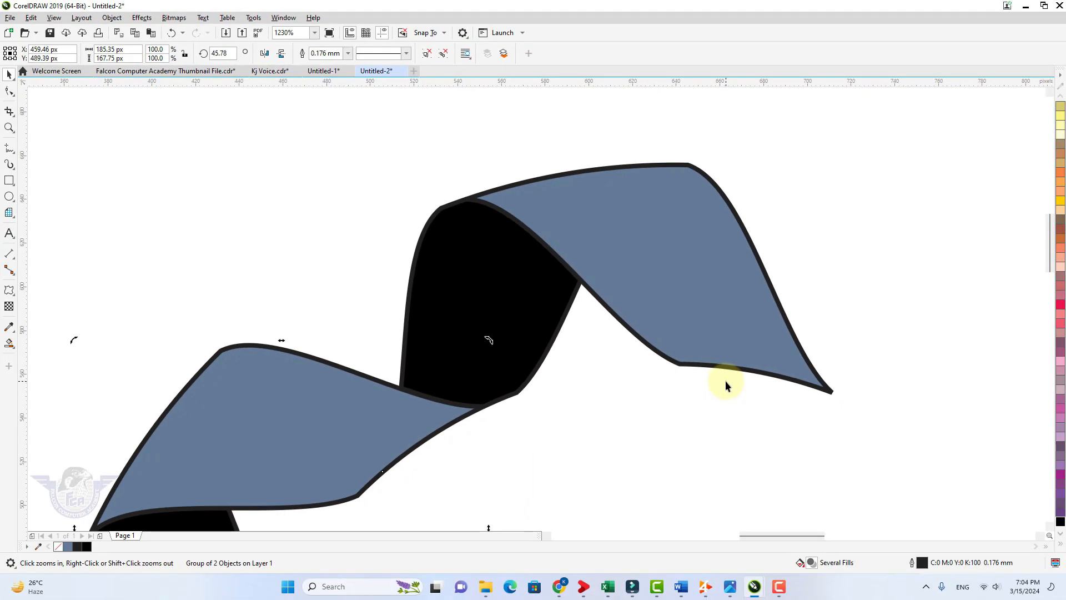
- Repeat the rotated duplication of the ribbon group around the small circle until the copies reach the original again
key("F4")
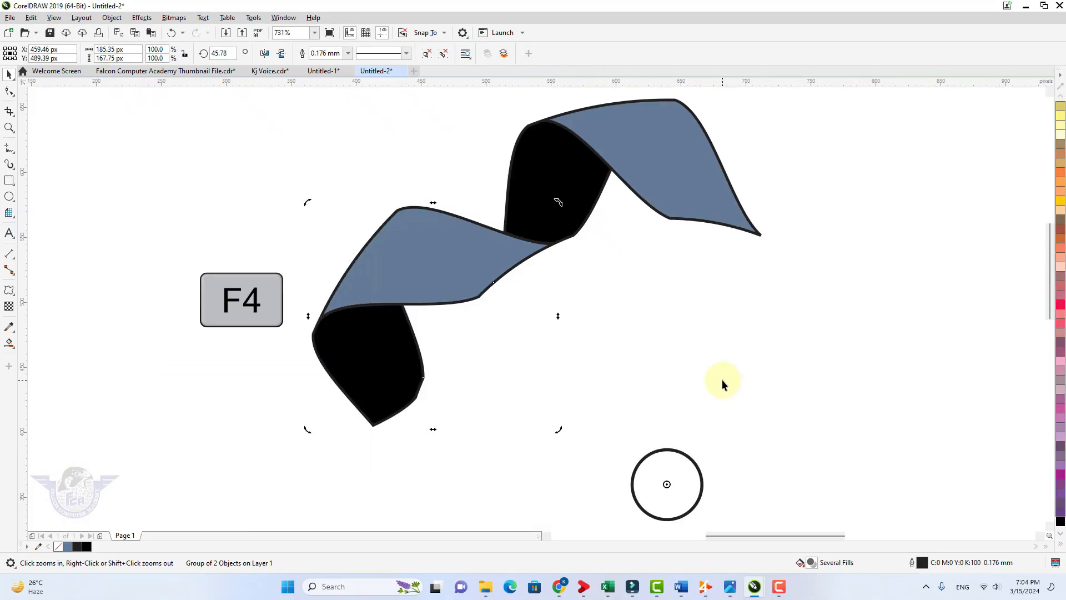
key("ctrl+r")
key("ctrl+r")
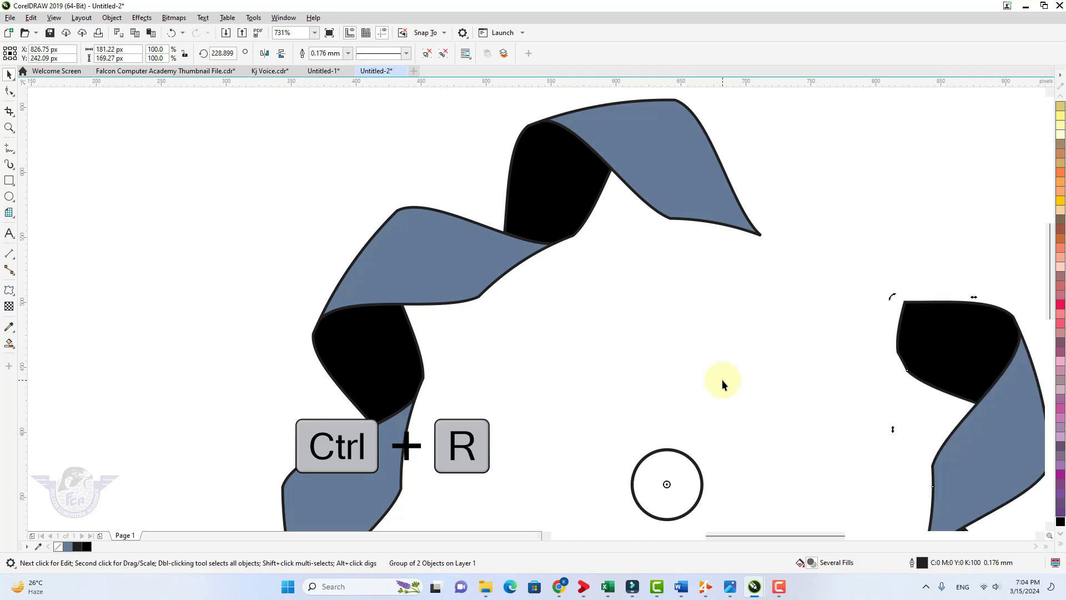
key("ctrl+r")
key("ctrl+r")
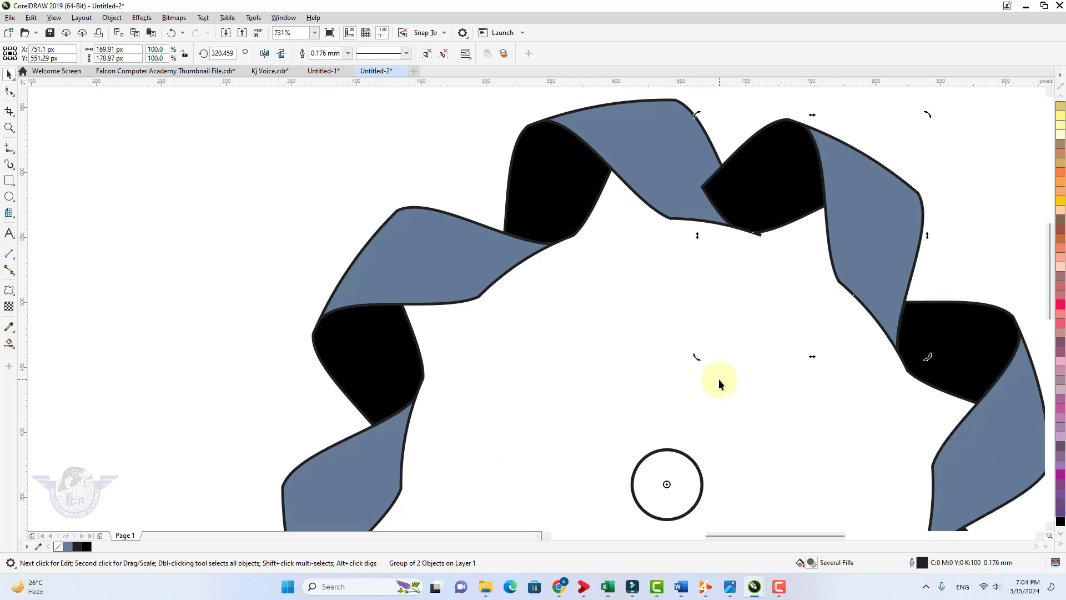
- Ungroup the original ribbon segment and its neighbouring last copy, where the two overlap at the upper part of the ring
key("F4")
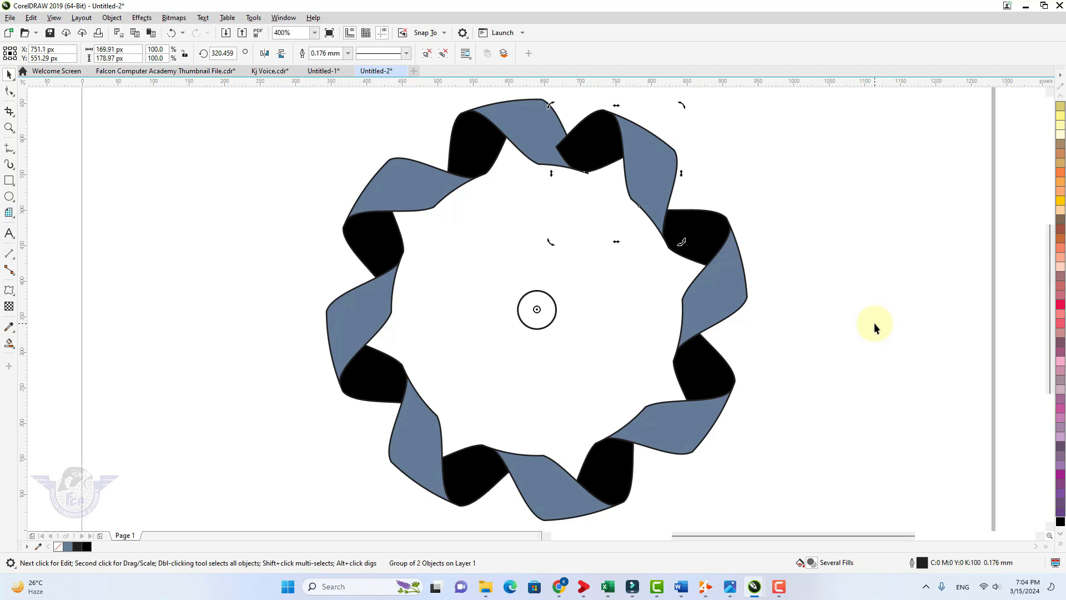
key("z")
left_click_drag(528, 91, 661, 214)
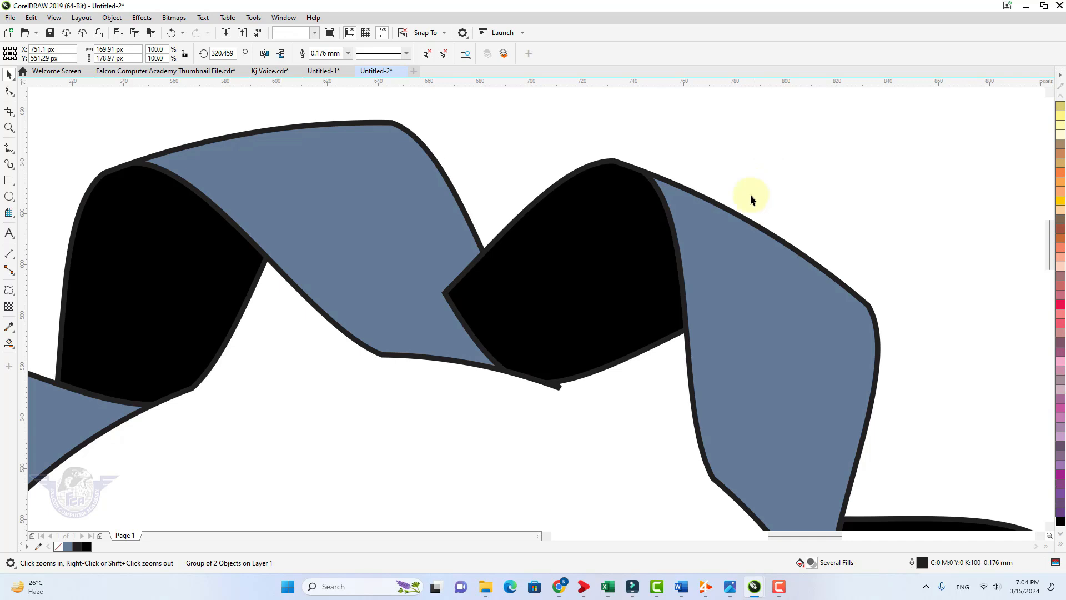
key("space")
right_click(708, 245)
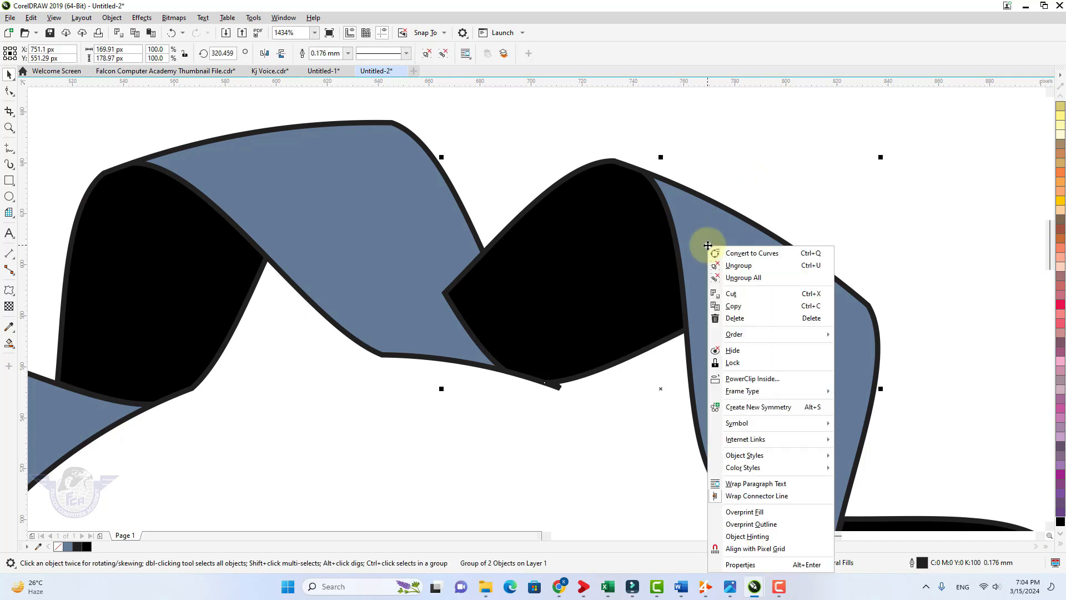
left_click(740, 266)
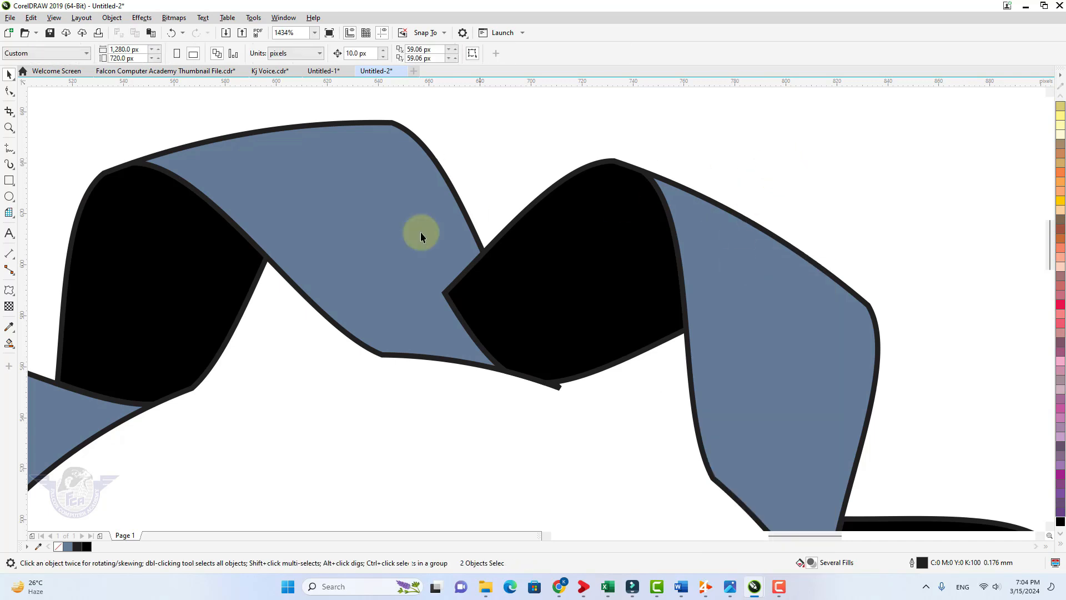
left_click(342, 236)
right_click(343, 237)
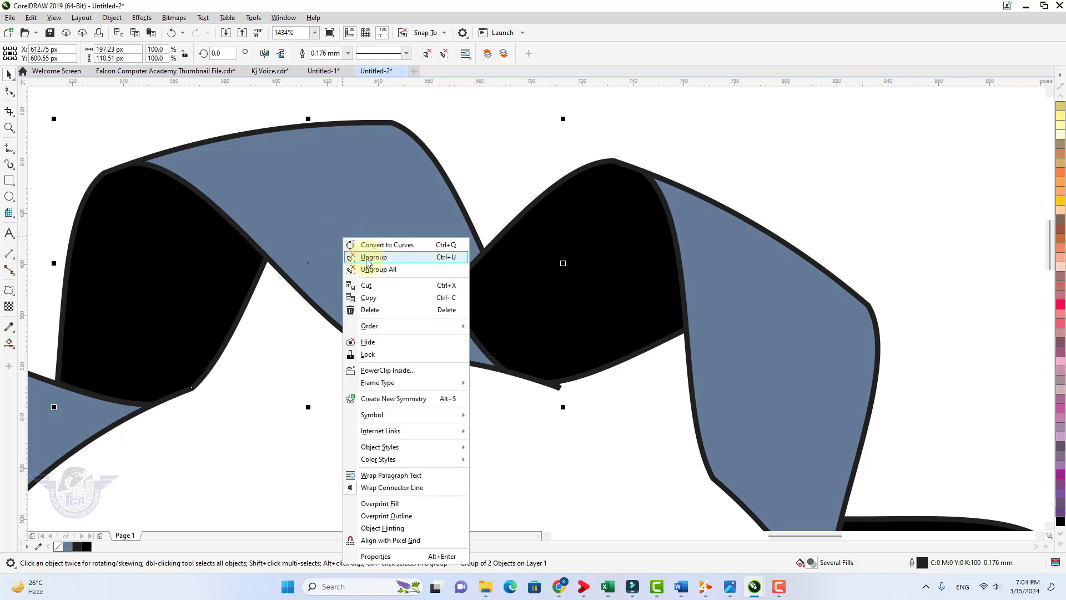
left_click(368, 259)
left_click(715, 119)
- Trim the overlapping black lobe with the neighbouring blue ribbon so the lobe sits behind the ribbon's edge
left_click(413, 217)
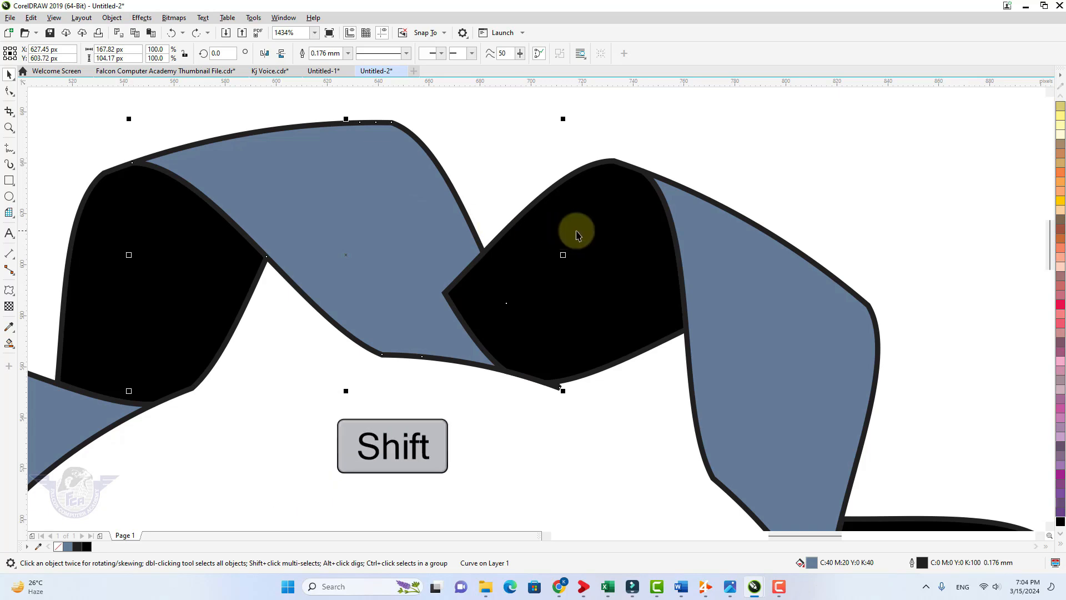
left_click(591, 223, "shift")
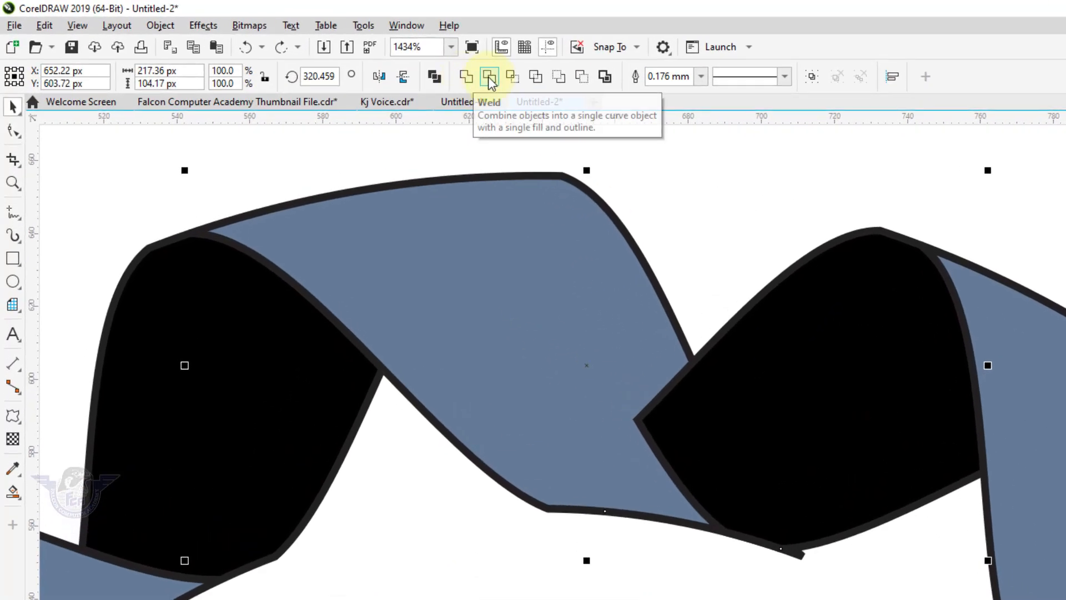
left_click(466, 81)
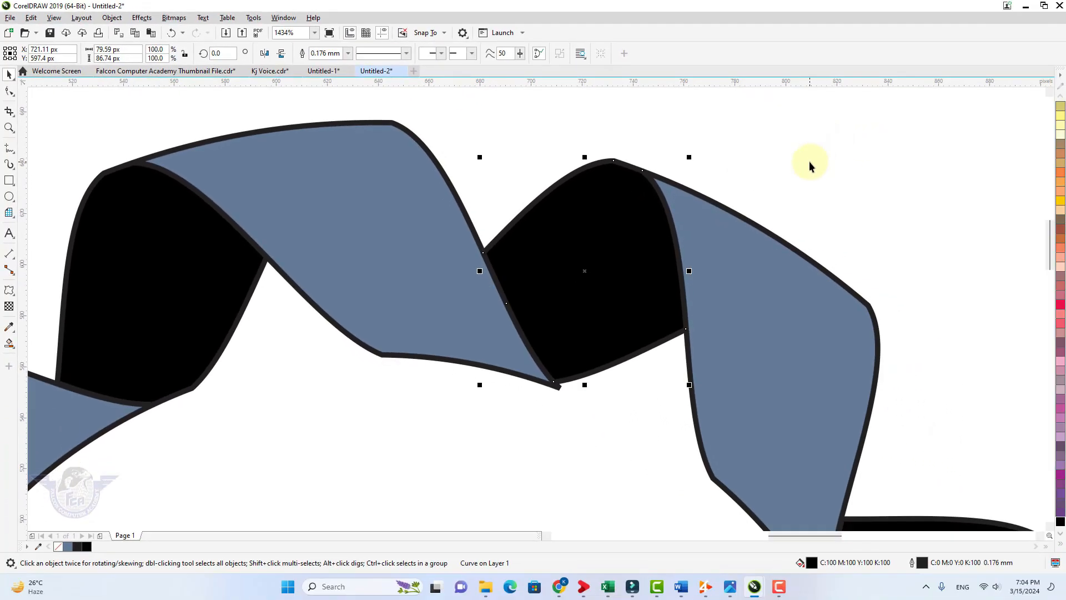
left_click(809, 161)
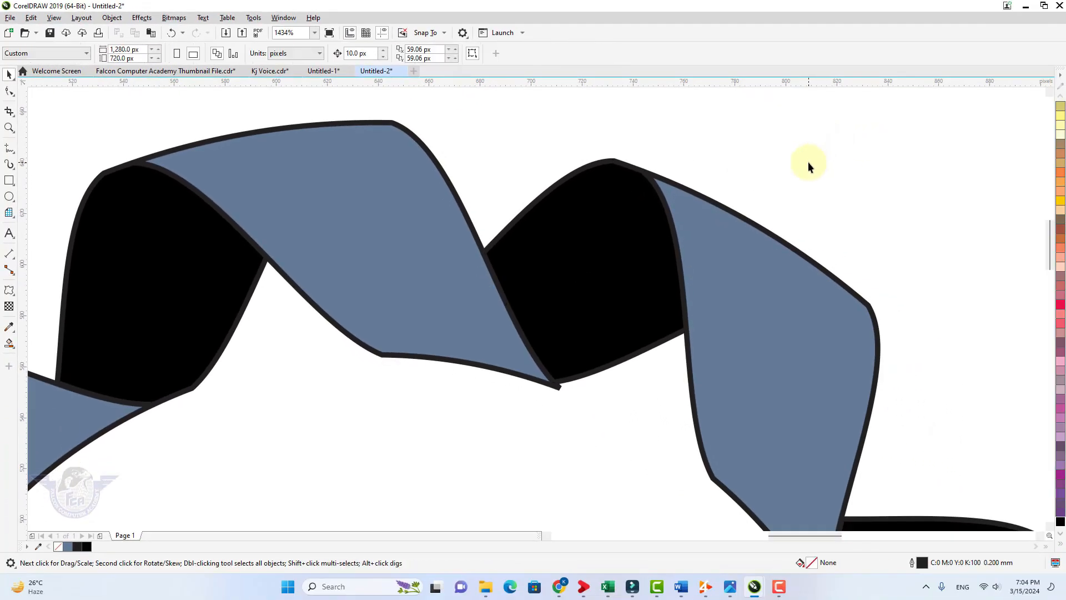
key("F4")
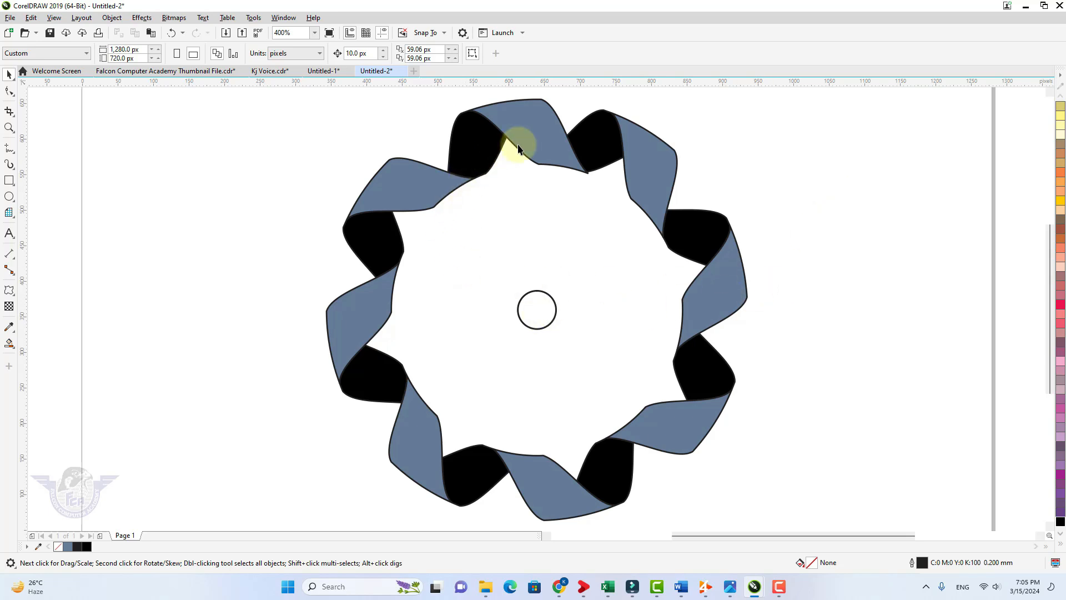
left_click_drag(695, 398, 768, 454)
key("ctrl+z")
left_click_drag(713, 295, 762, 321)
key("ctrl+z")
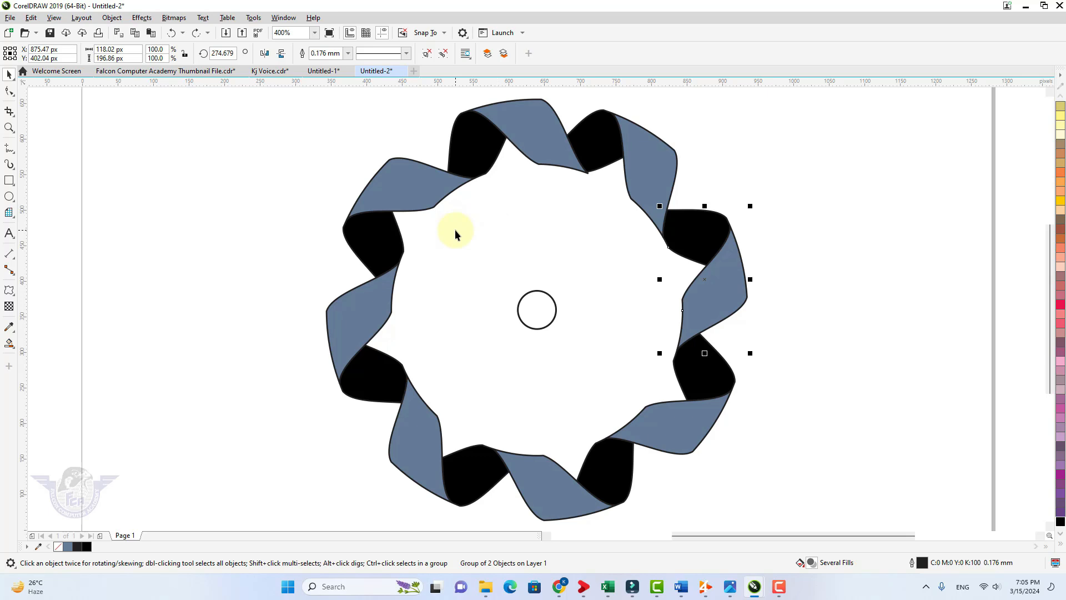
- Select the whole ring with its small center circle and ungroup all the objects
scroll(455, 229, "down", 2)
left_click(359, 165)
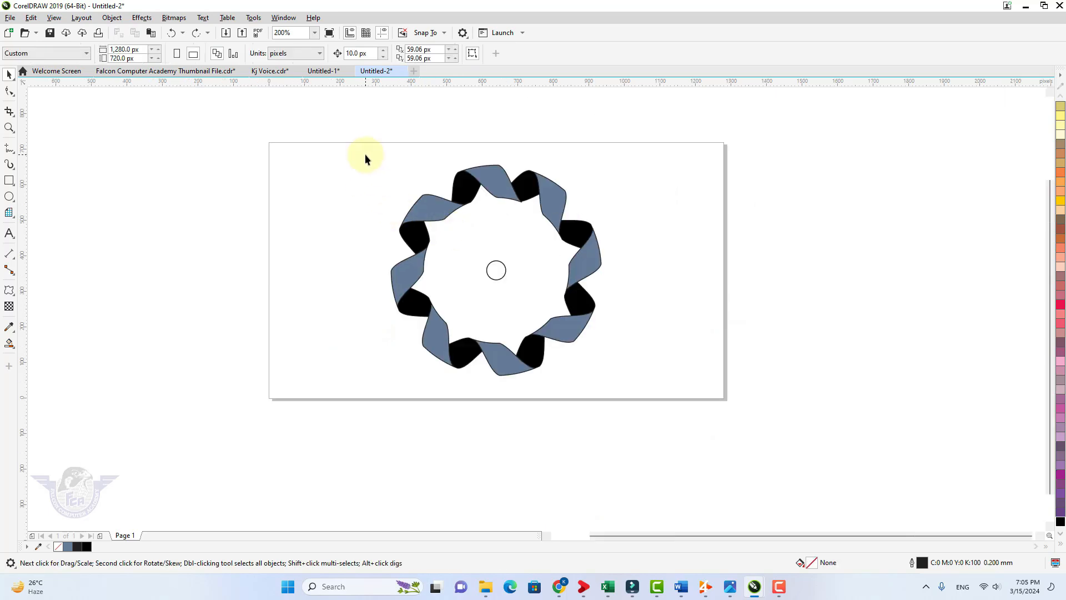
left_click_drag(362, 161, 629, 387)
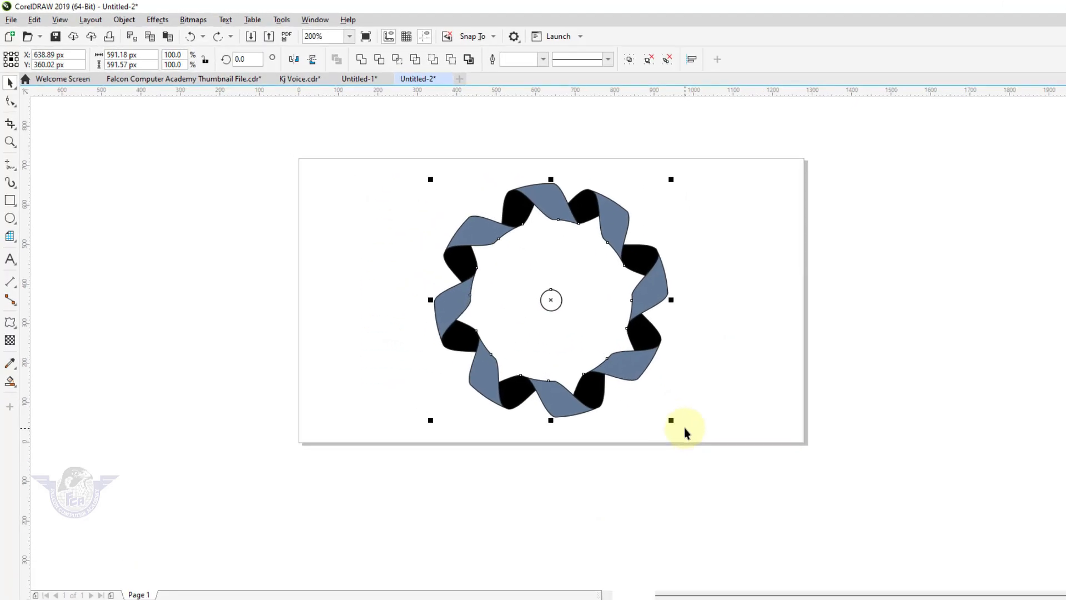
left_click(165, 31)
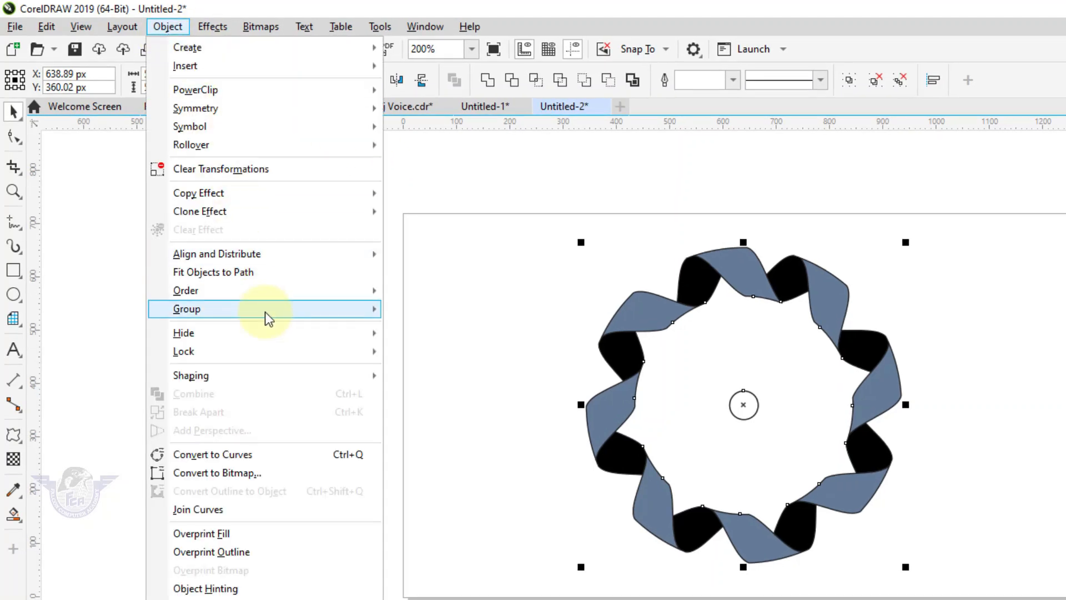
mouse_move(266, 311)
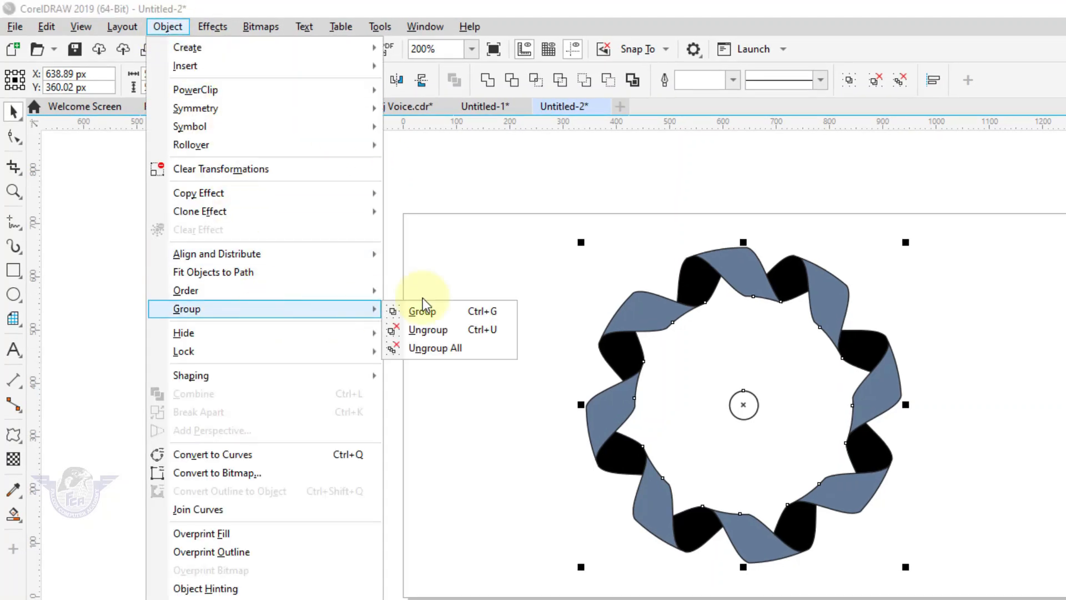
left_click(462, 348)
left_click(979, 341)
left_click_drag(796, 296, 792, 249)
left_click_drag(888, 361, 945, 411)
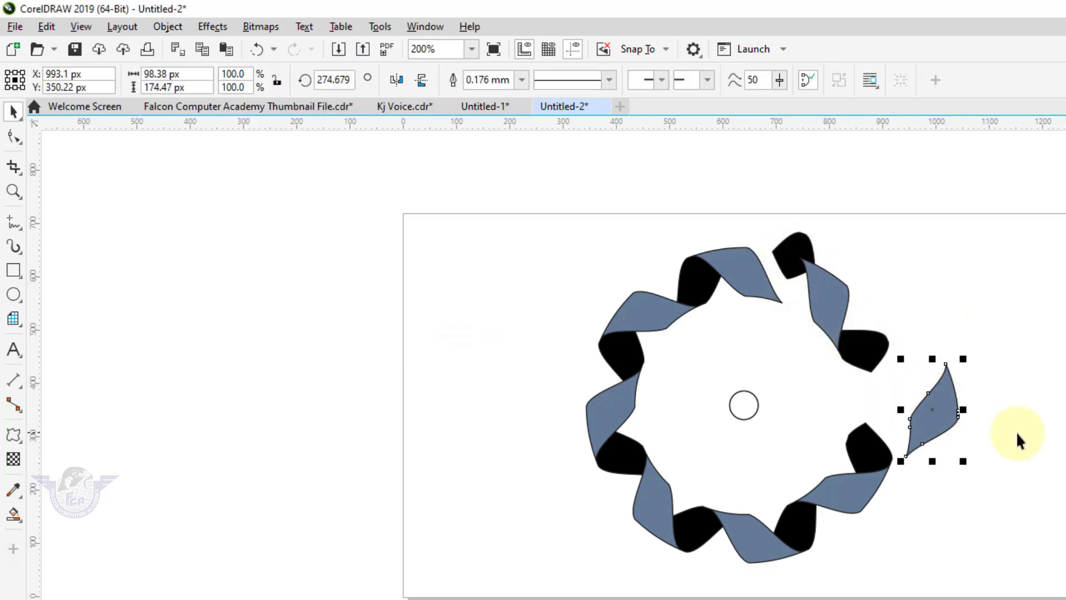
key("ctrl+z")
key("ctrl+z")
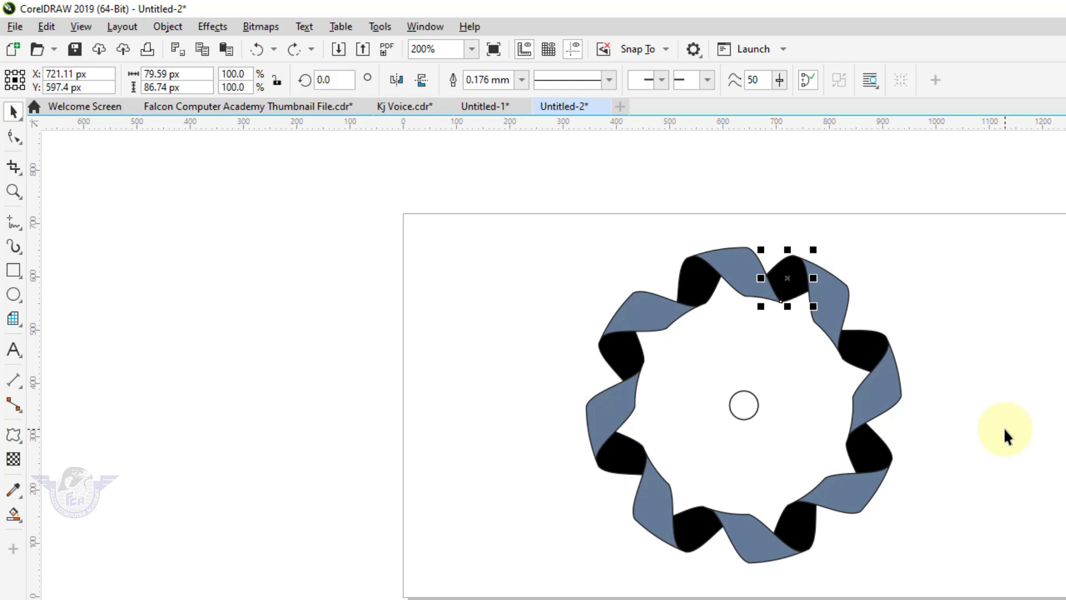
- Select all eight black lobes around the ring together
left_click(701, 286, "shift")
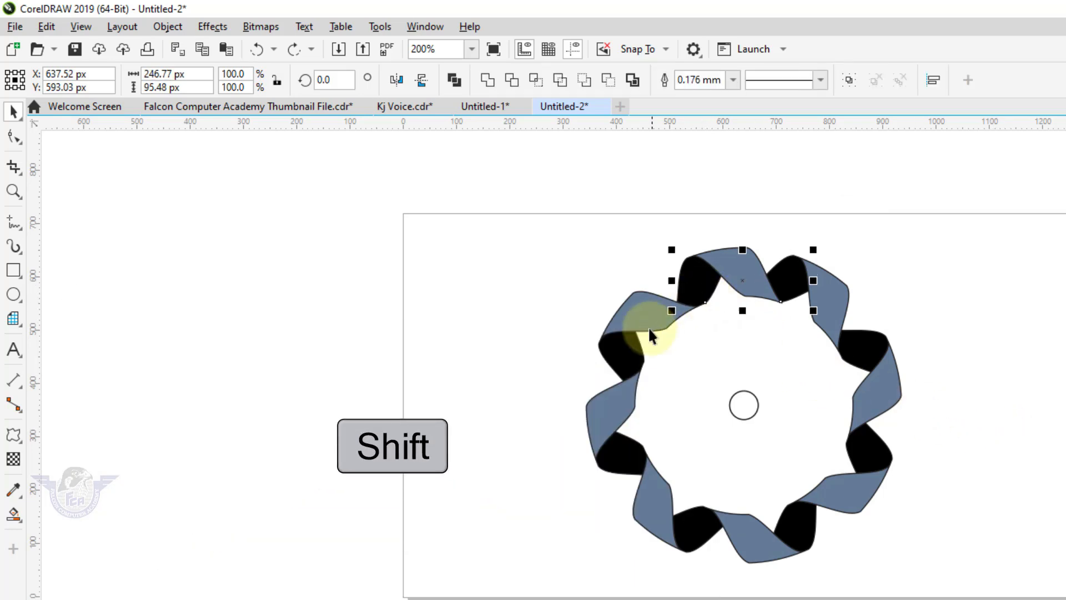
left_click(624, 353, "shift")
left_click(634, 456, "shift")
left_click(698, 532, "shift")
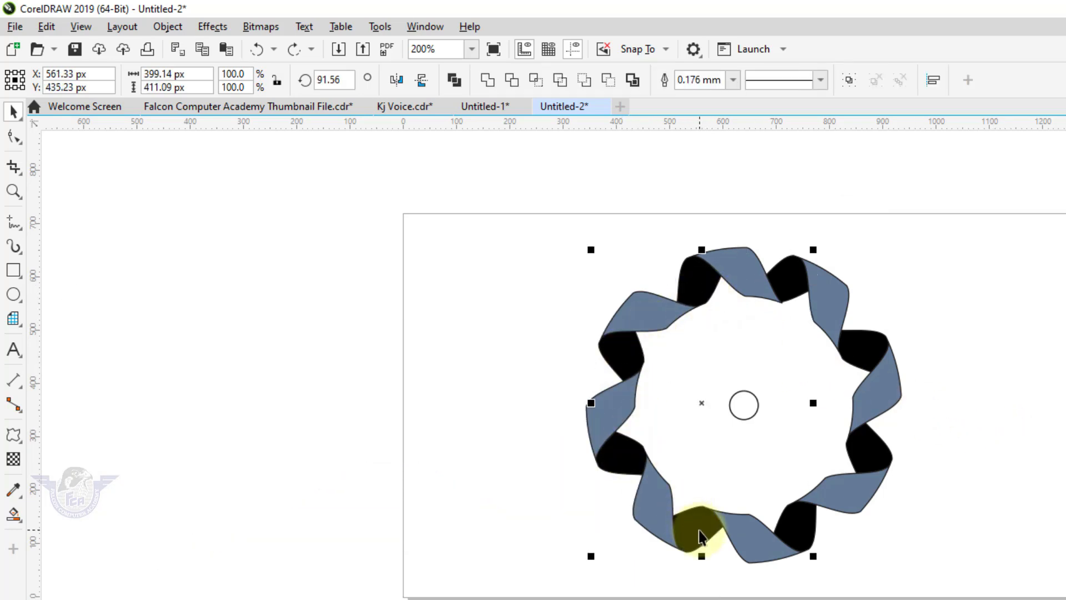
left_click(797, 525, "shift")
left_click(875, 453, "shift")
left_click(868, 385, "shift")
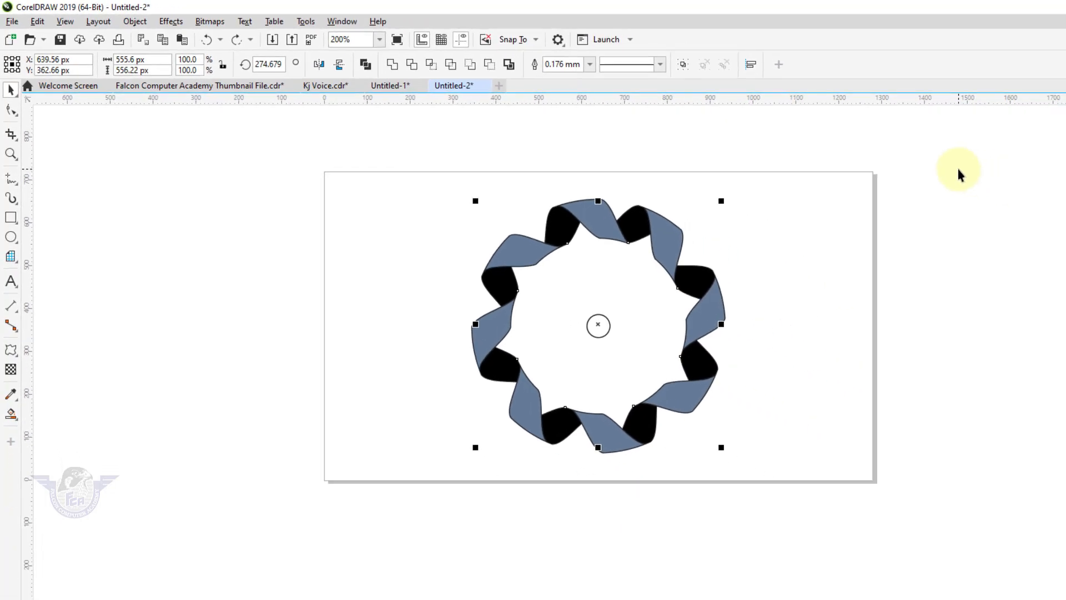
key("Delete")
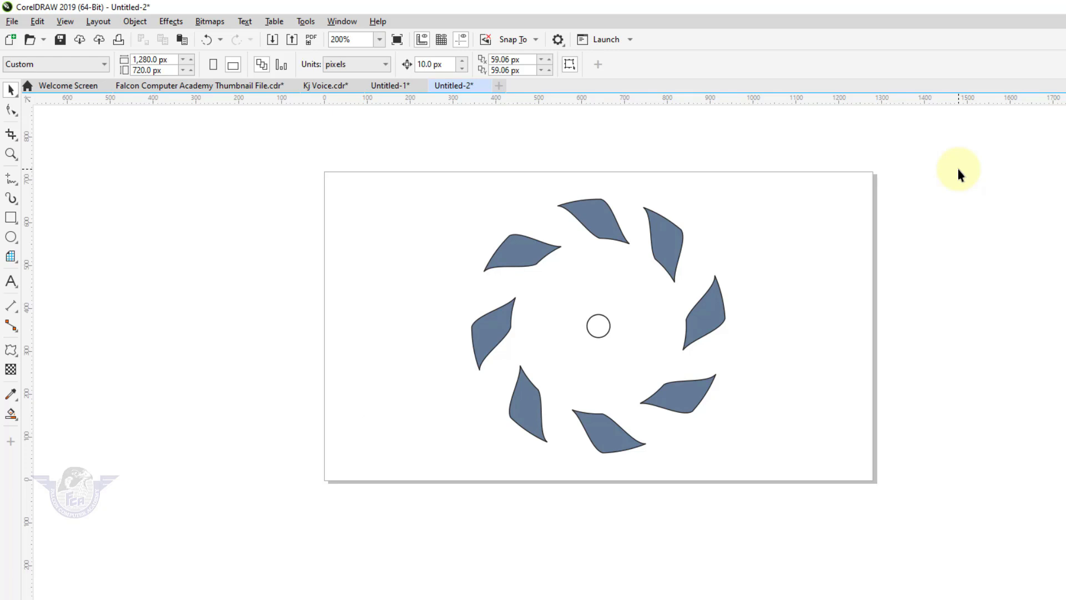
key("ctrl+z")
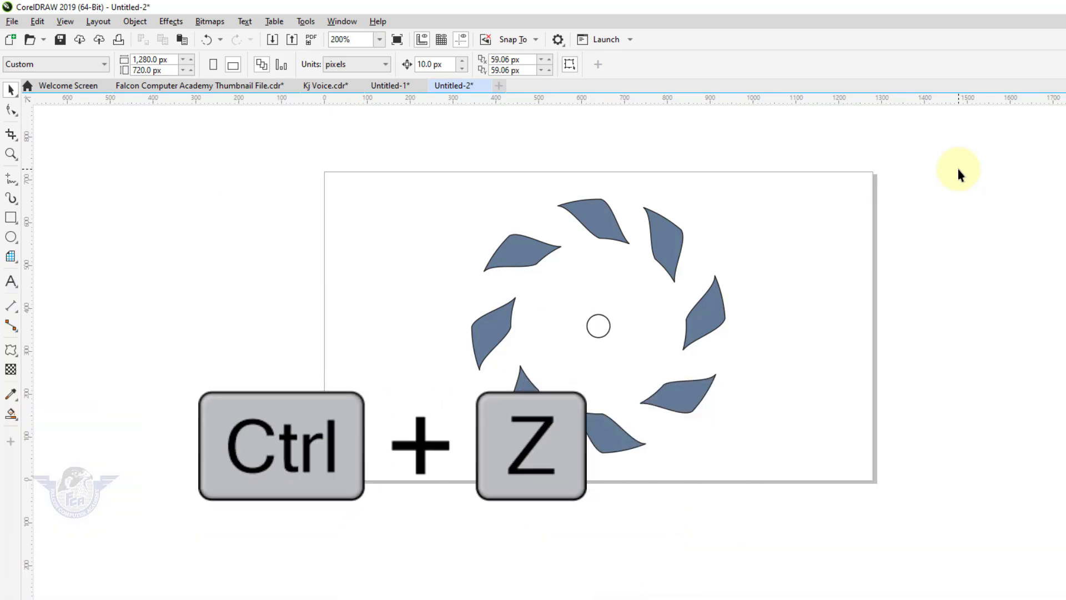
key("ctrl+z")
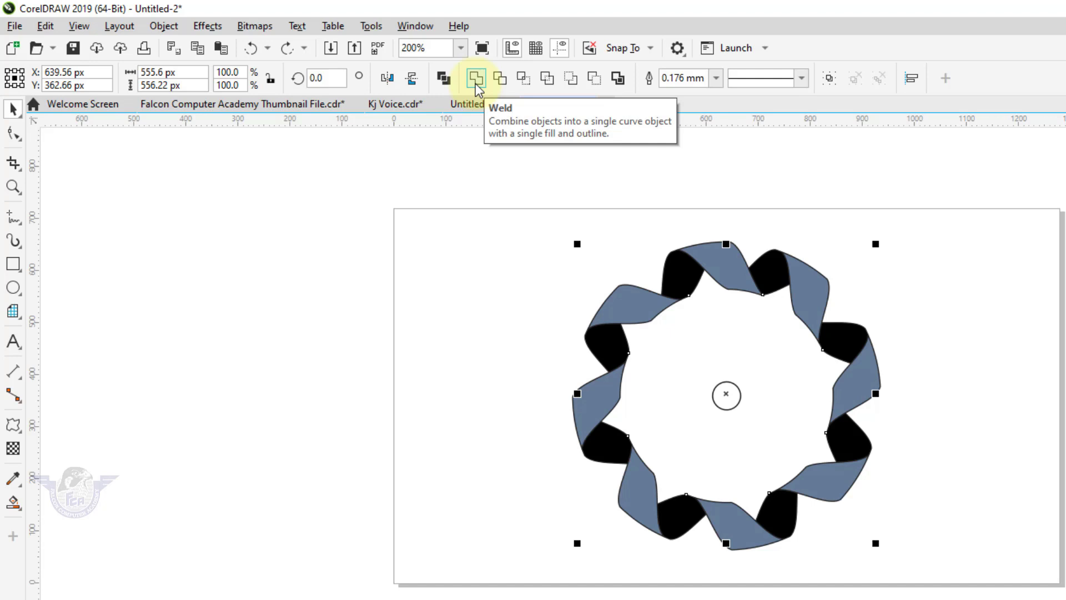
- Weld the selected black lobes into a single curve
left_click(475, 79)
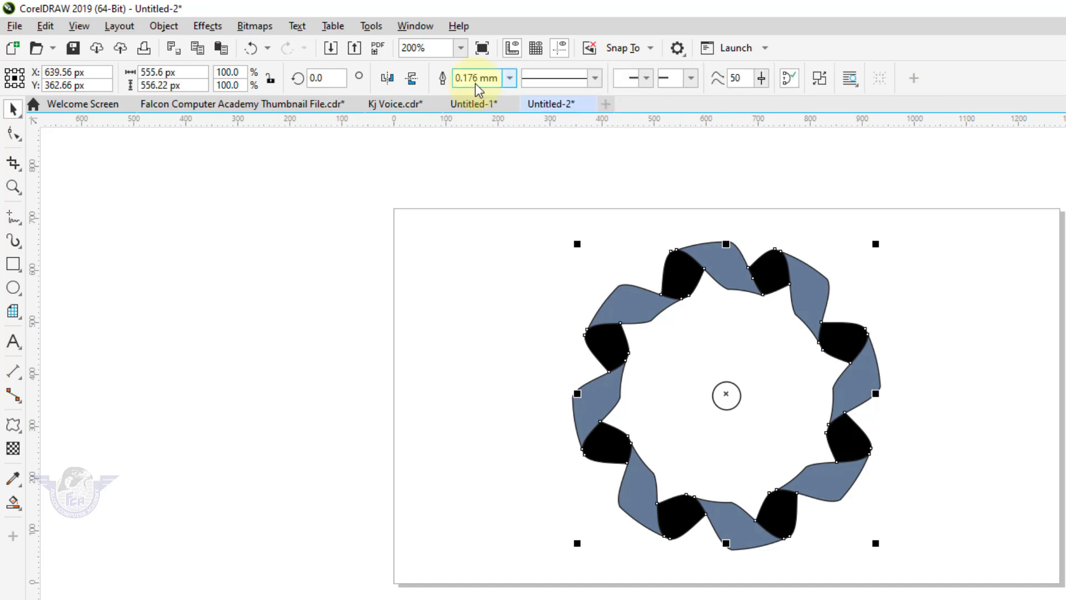
left_click(944, 260)
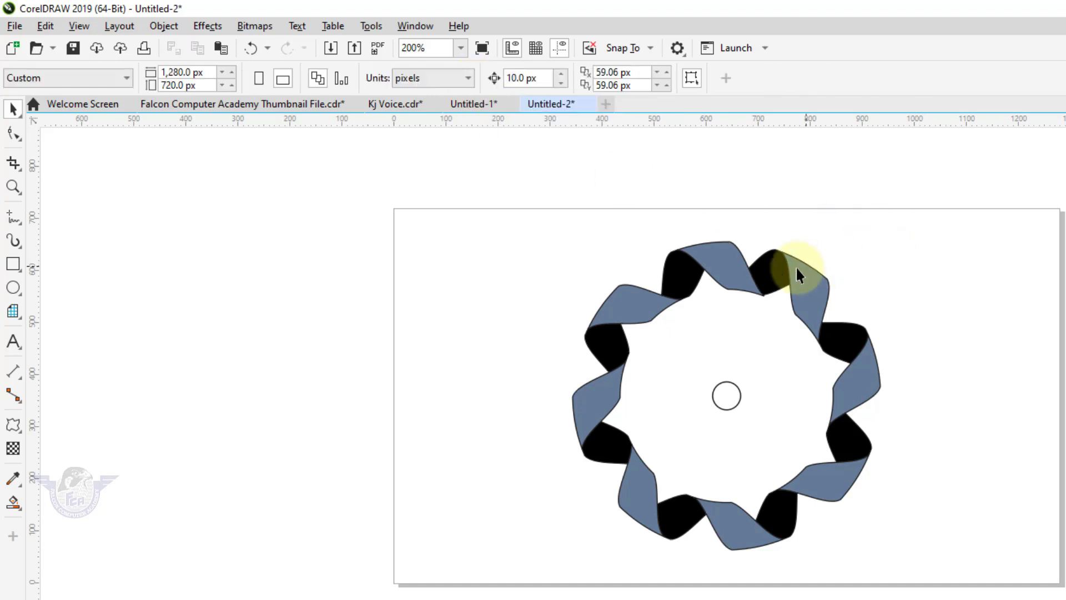
- Select all eight blue ribbon shapes around the ring and weld them into a single curve
left_click(731, 265)
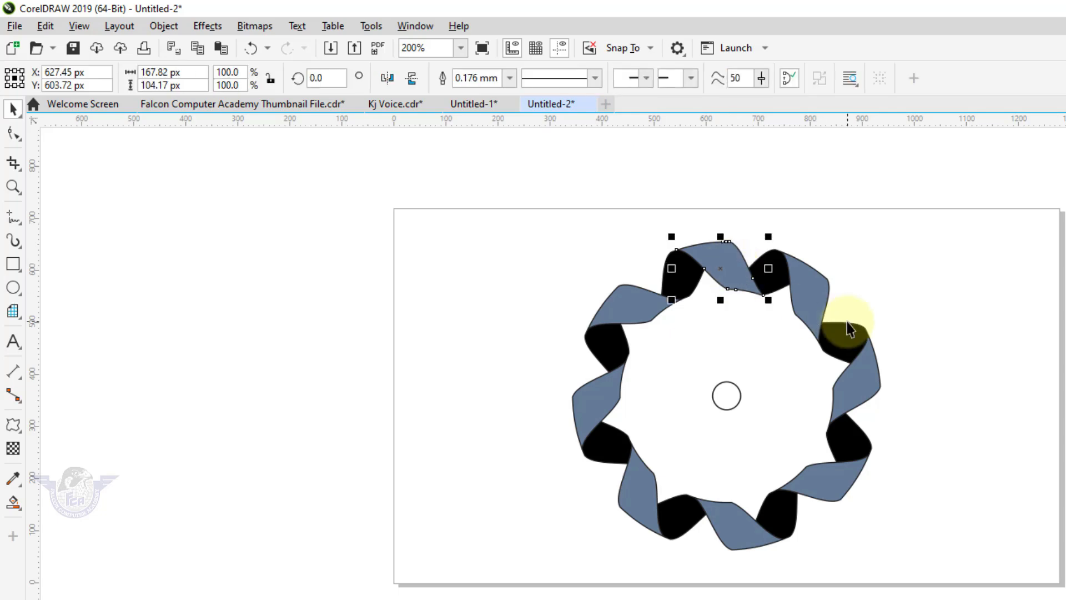
left_click(808, 298, "shift")
left_click(868, 385, "shift")
left_click(852, 469, "shift")
left_click(638, 502, "shift")
left_click(595, 393, "shift")
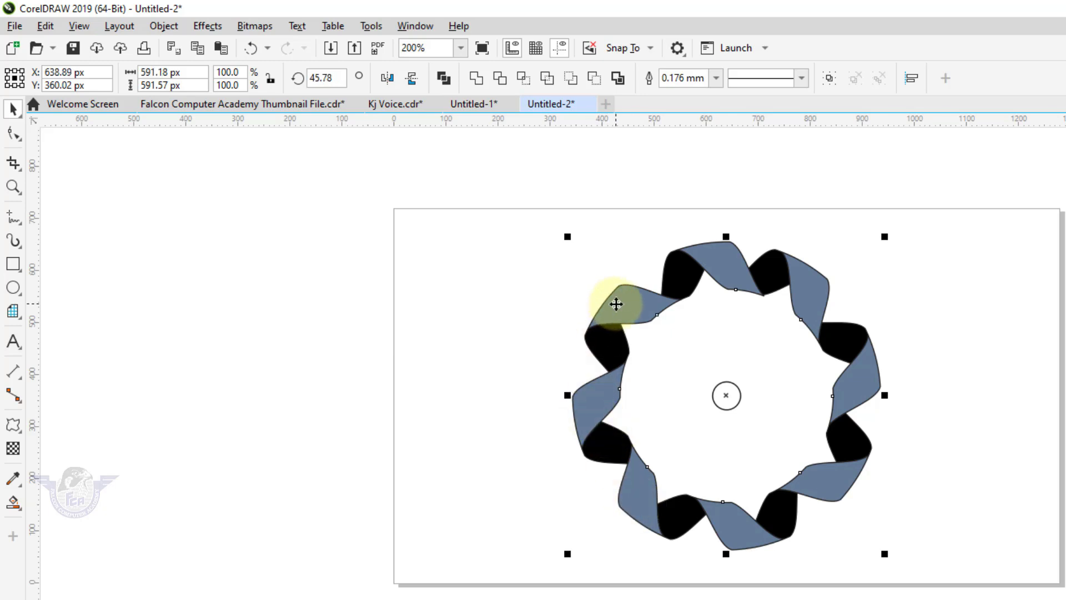
key("Delete")
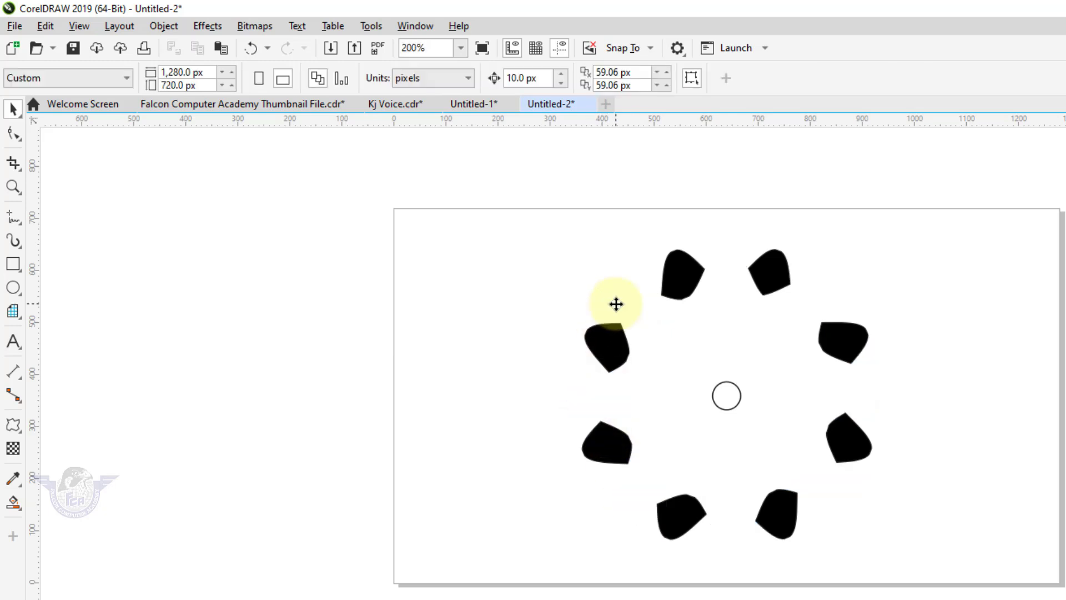
key("ctrl+z")
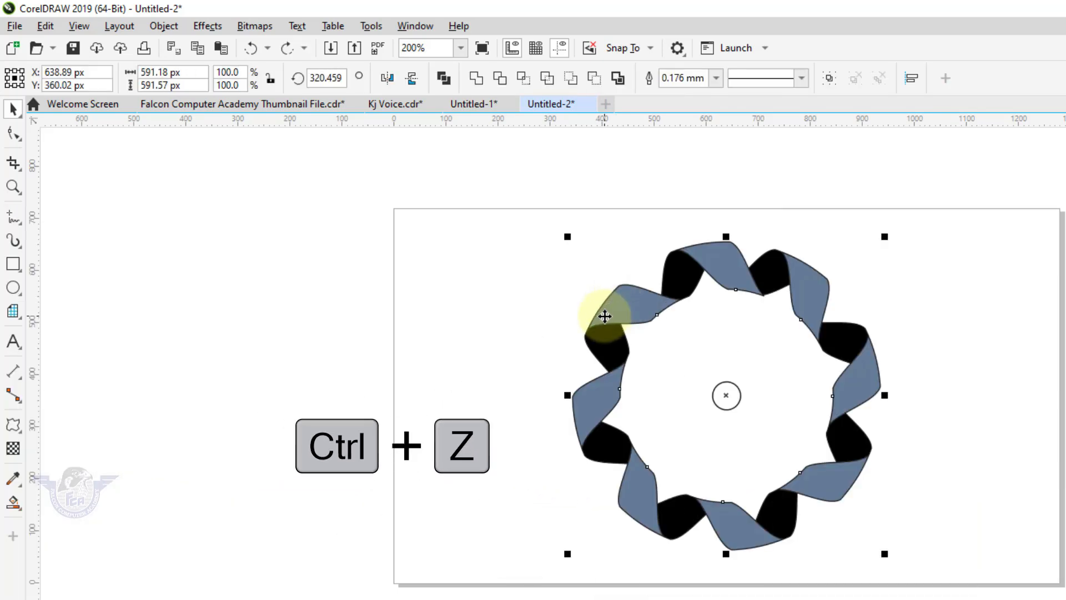
left_click(476, 77)
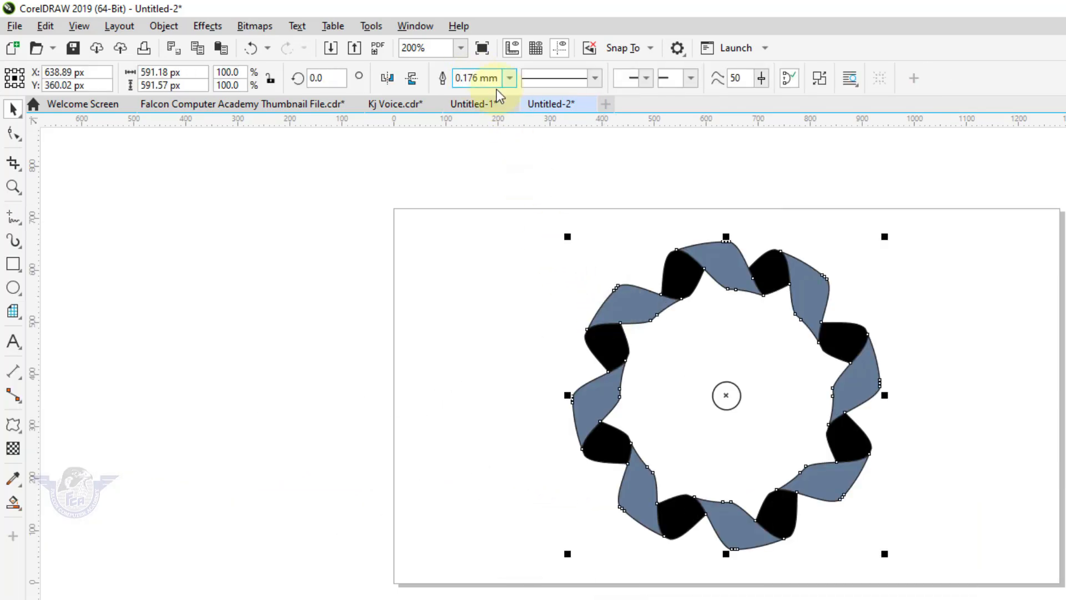
left_click(940, 317)
- Delete the small circle at the center of the ring
left_click(727, 393)
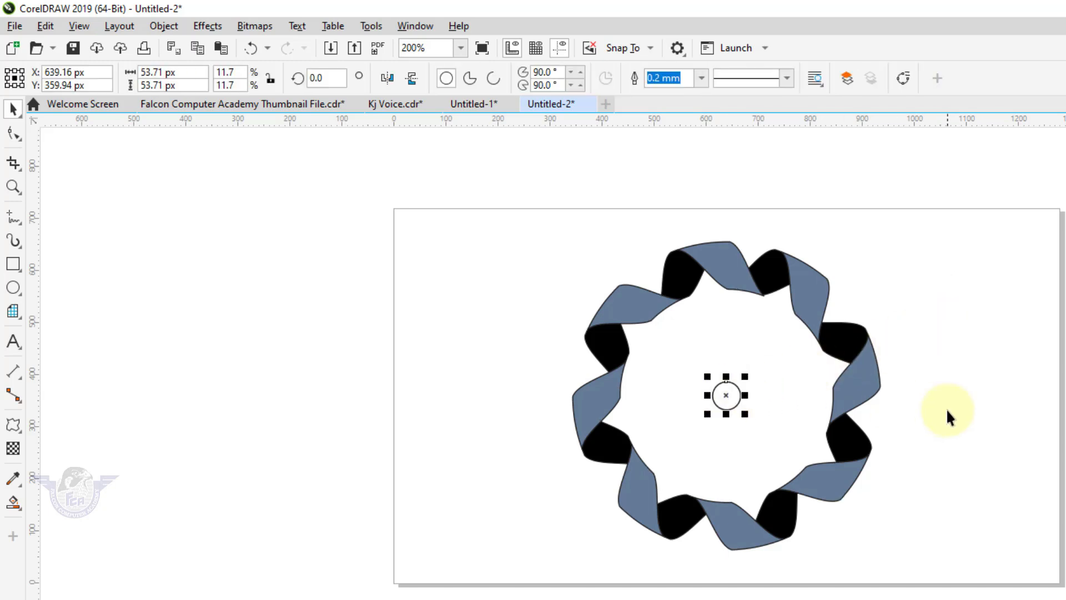
key("Delete")
scroll(826, 401, "up", 2)
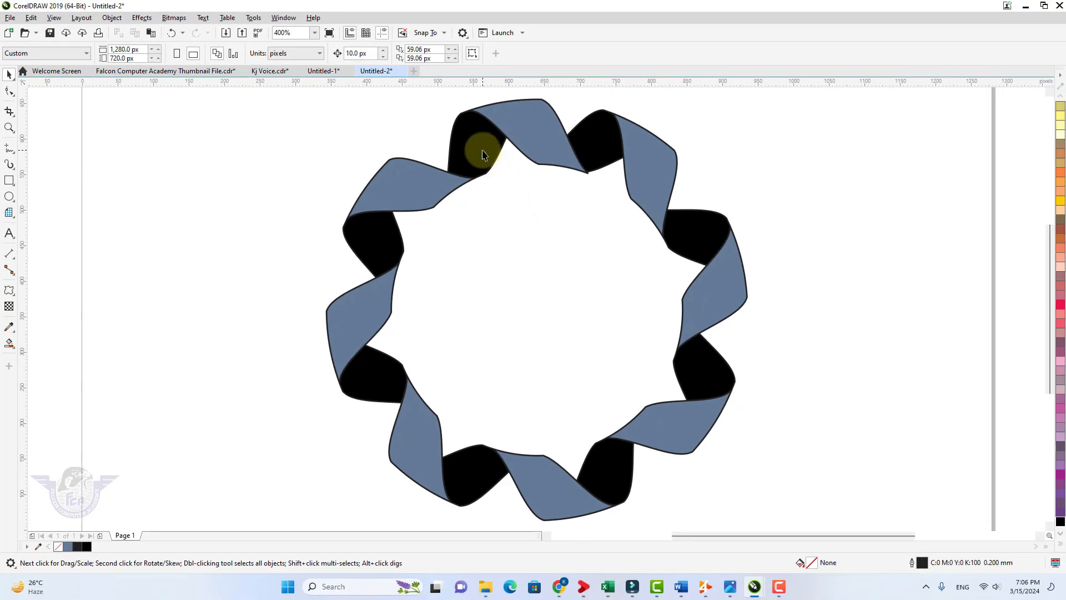
- Apply an interactive fountain fill to the welded black curve of the ring
left_click(484, 155)
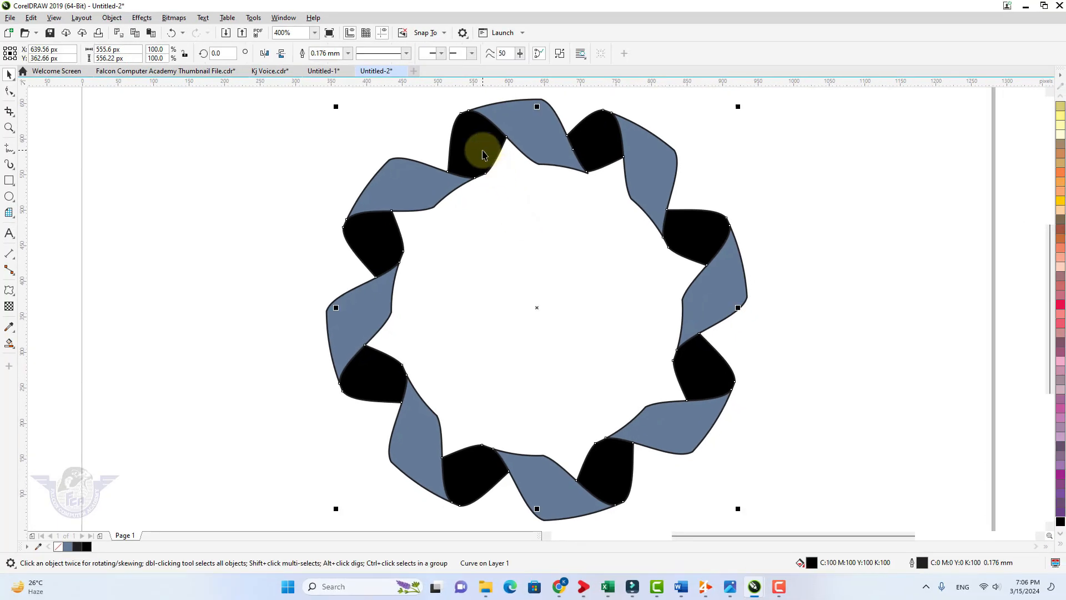
left_click(9, 343)
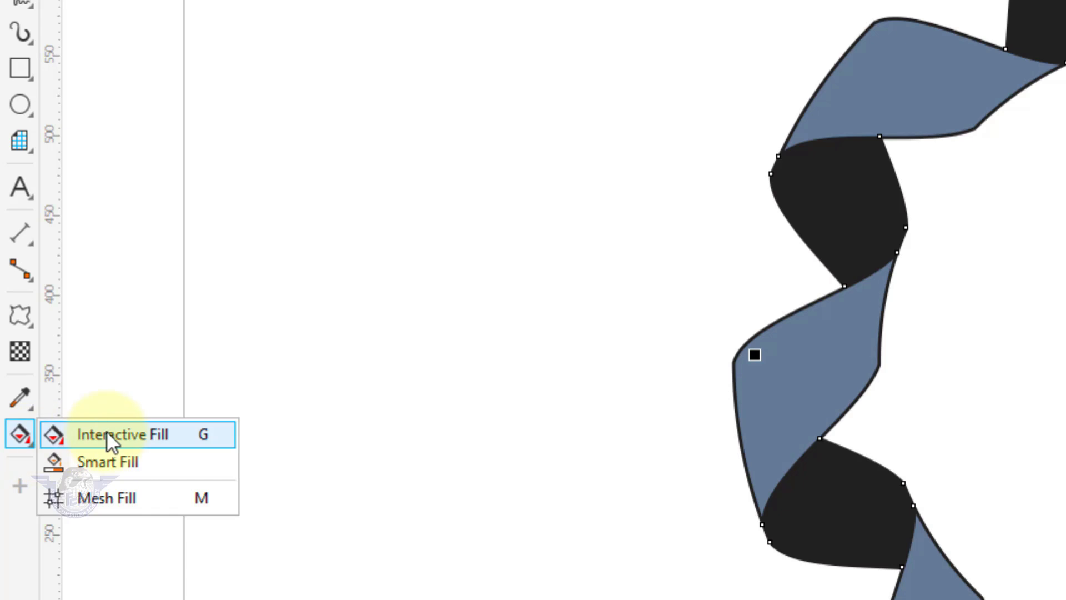
left_click(110, 433)
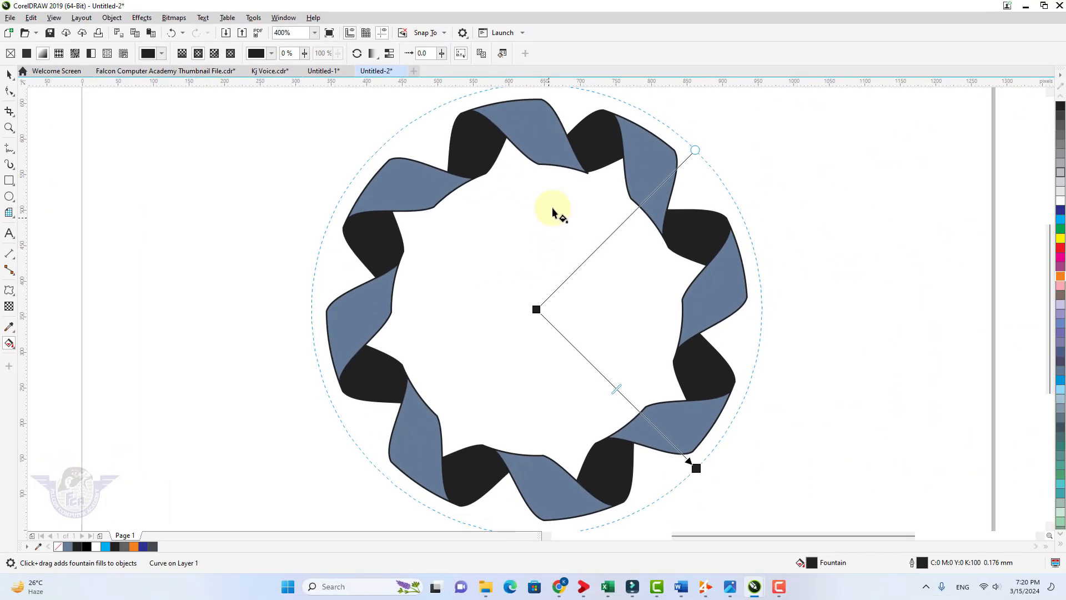
left_click_drag(485, 155, 512, 338)
left_click_drag(592, 167, 594, 391)
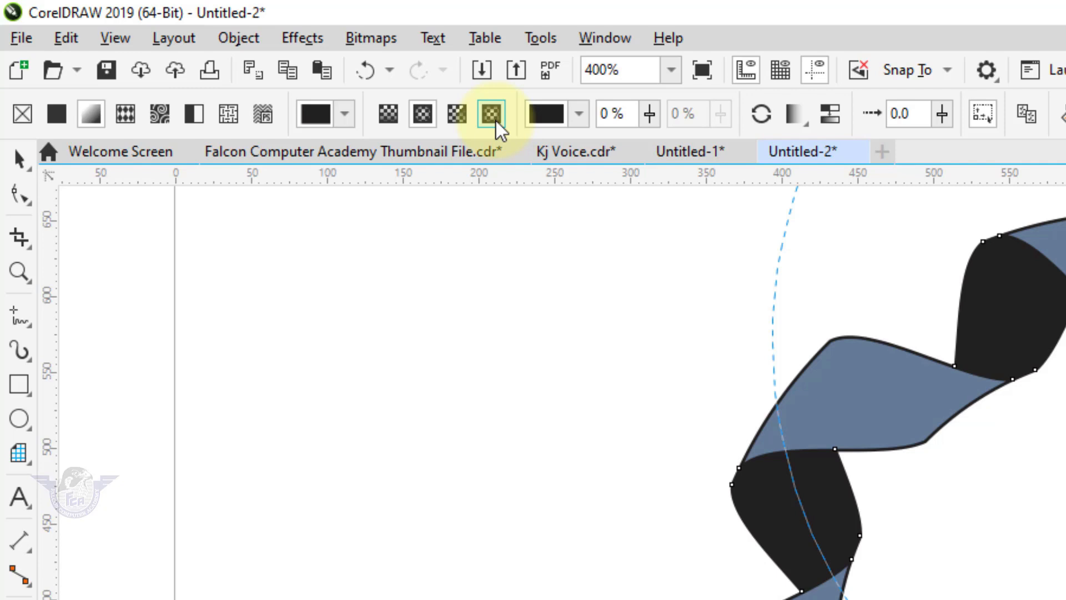
- Make the black curve's fountain fill elliptical, centred in the ring and reaching just past its outer edge
left_click(496, 121)
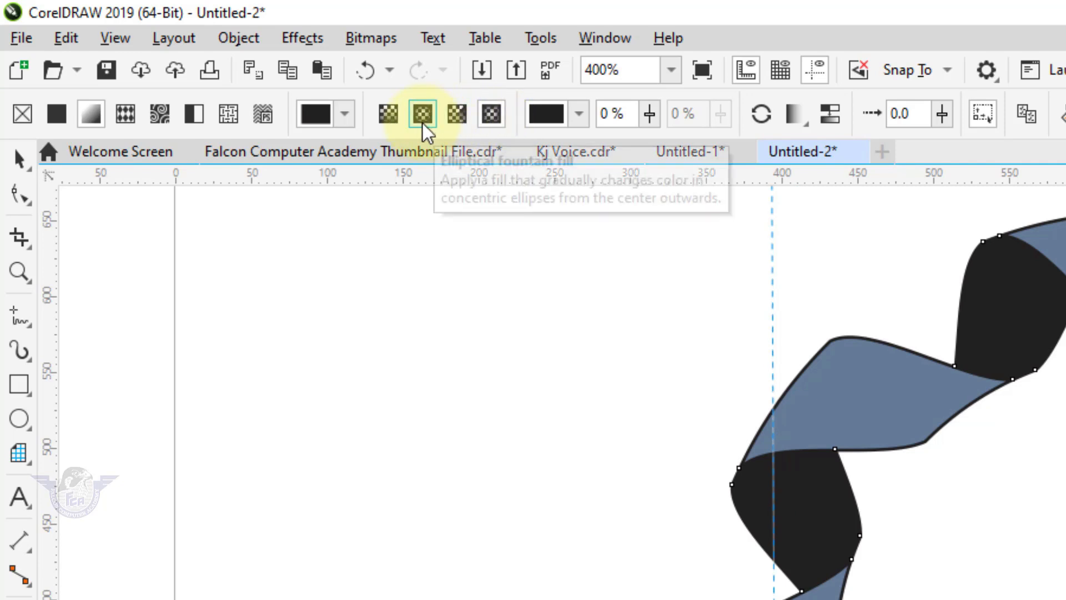
left_click(422, 124)
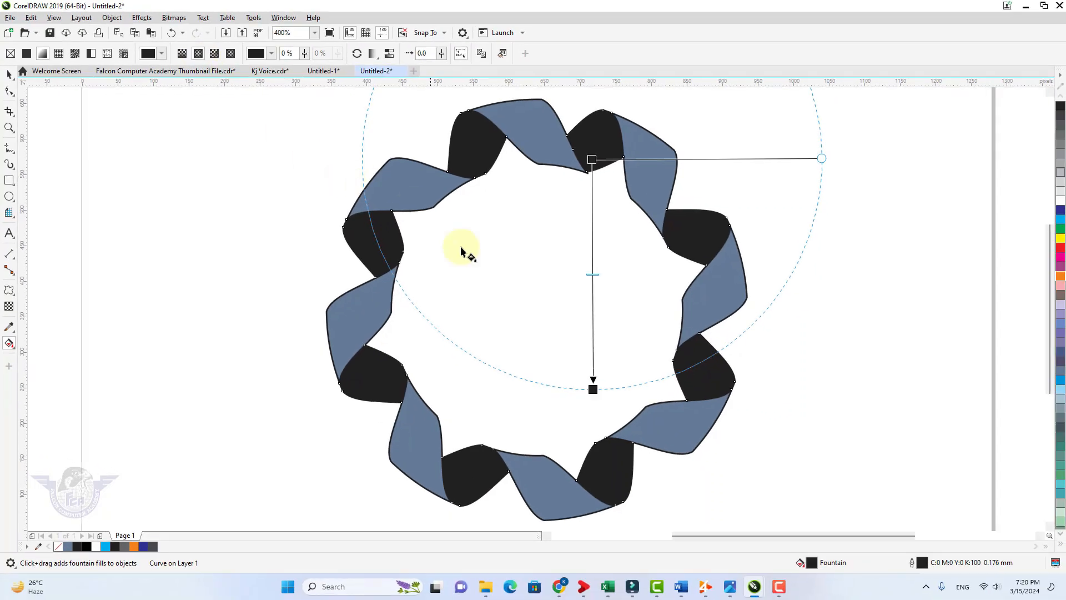
left_click_drag(531, 318, 728, 448)
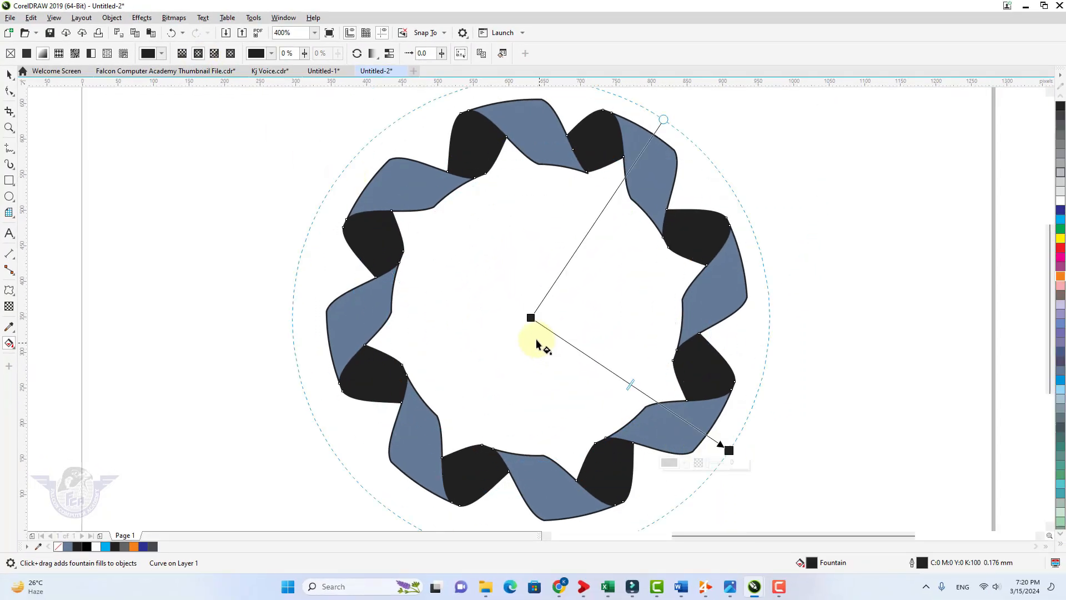
mouse_move(532, 317)
left_mouse_down()
mouse_move(546, 307)
mouse_move(541, 297)
mouse_move(537, 307)
left_mouse_up()
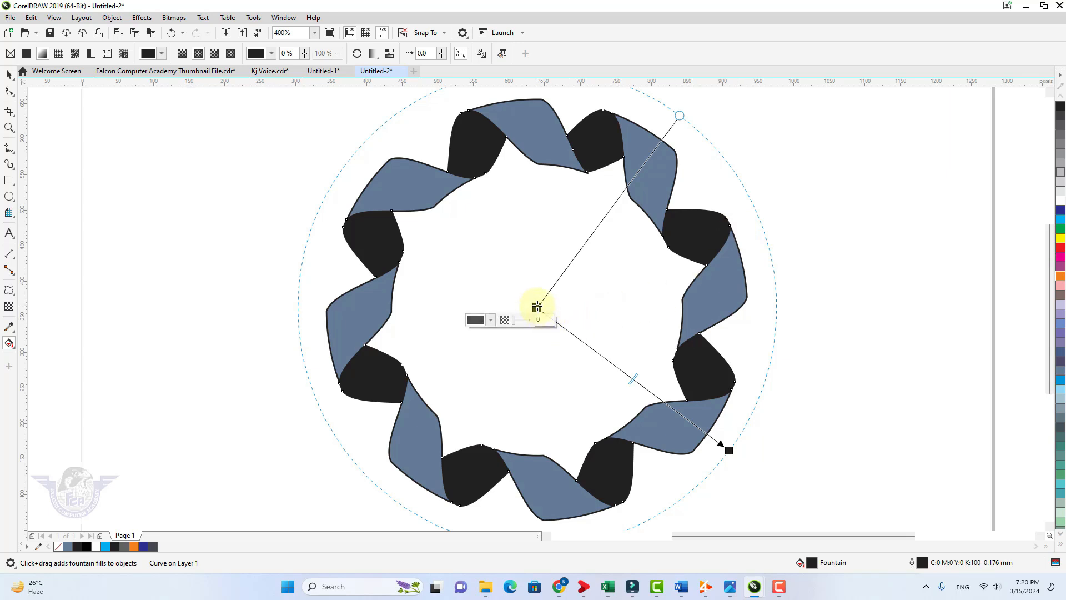
- Colour the fountain's centre C100 M100 Y100 K100 and add one black and one white colour node outward along the gradient
left_click(1060, 546)
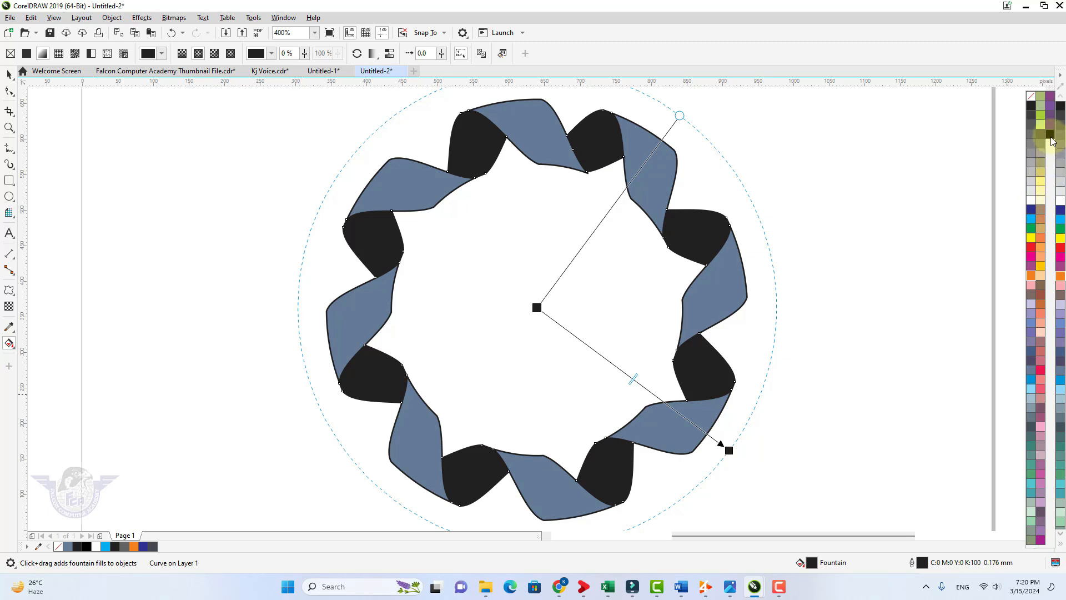
double_click(583, 342)
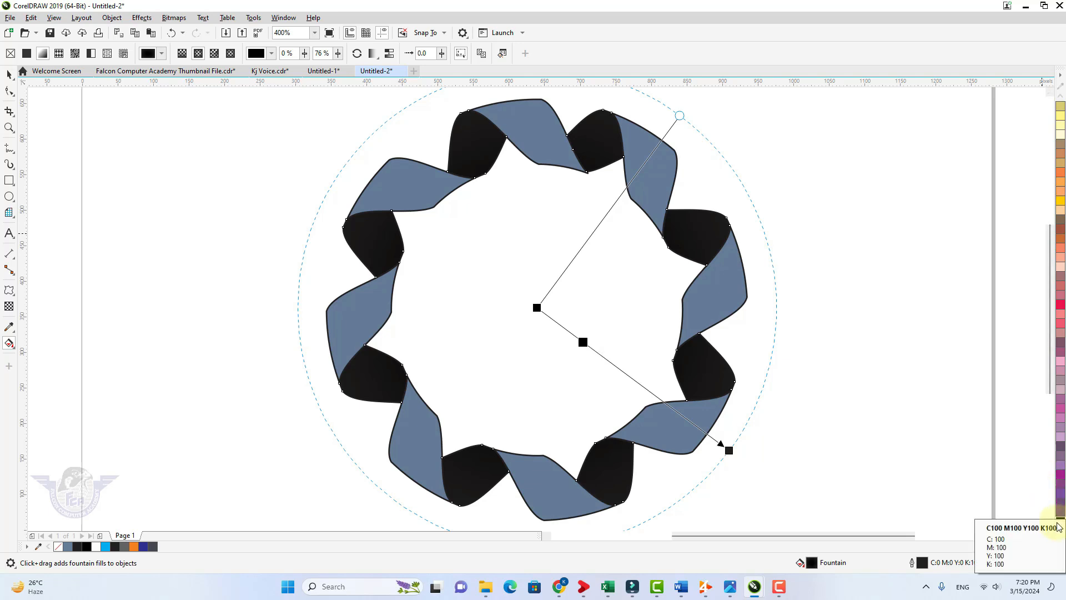
double_click(647, 389)
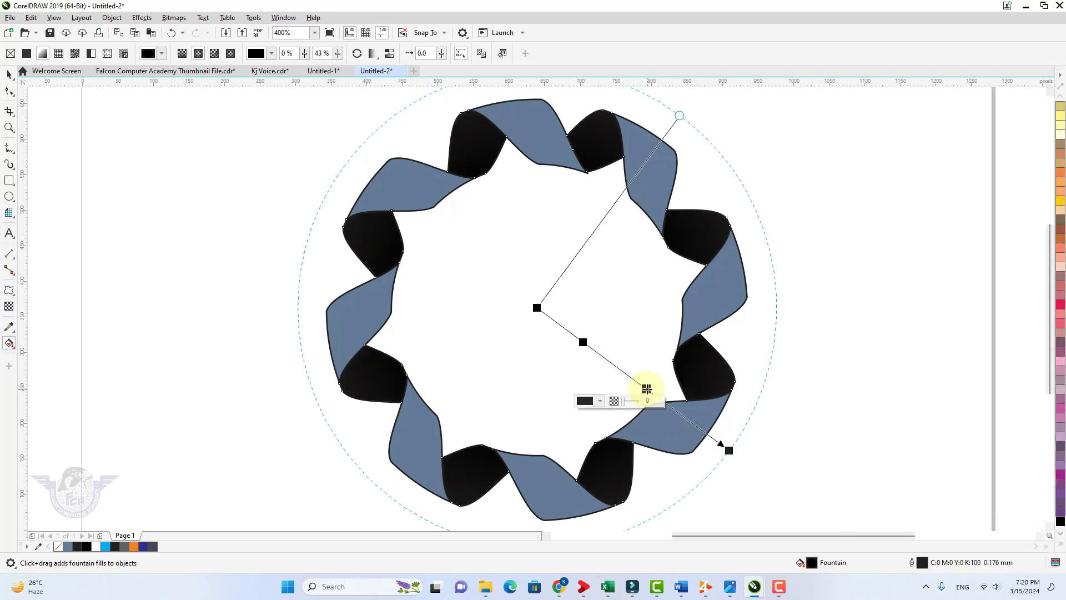
left_click(1060, 543)
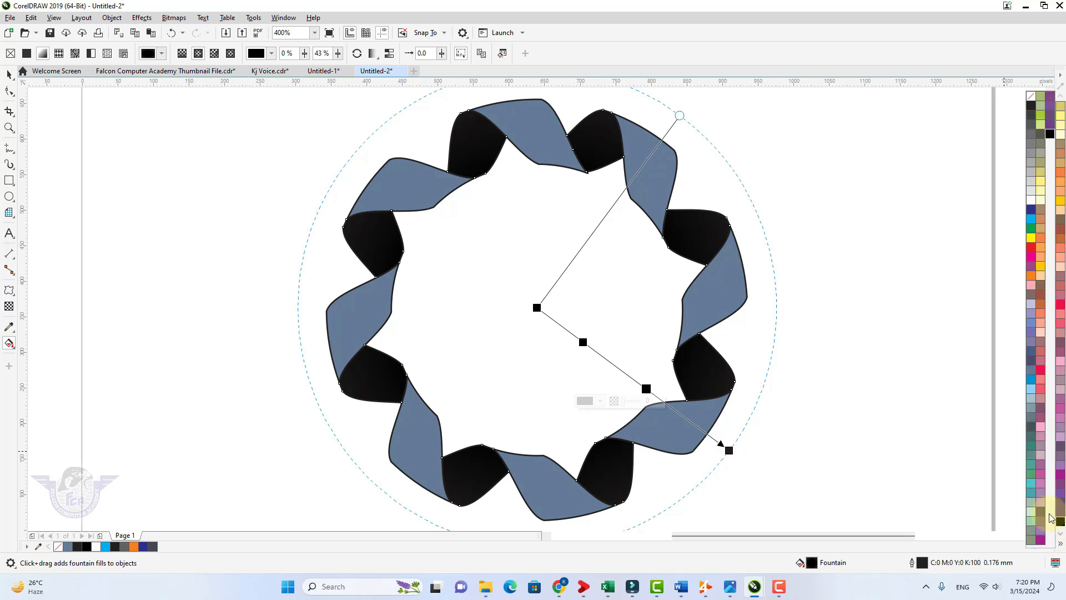
left_click(1030, 203)
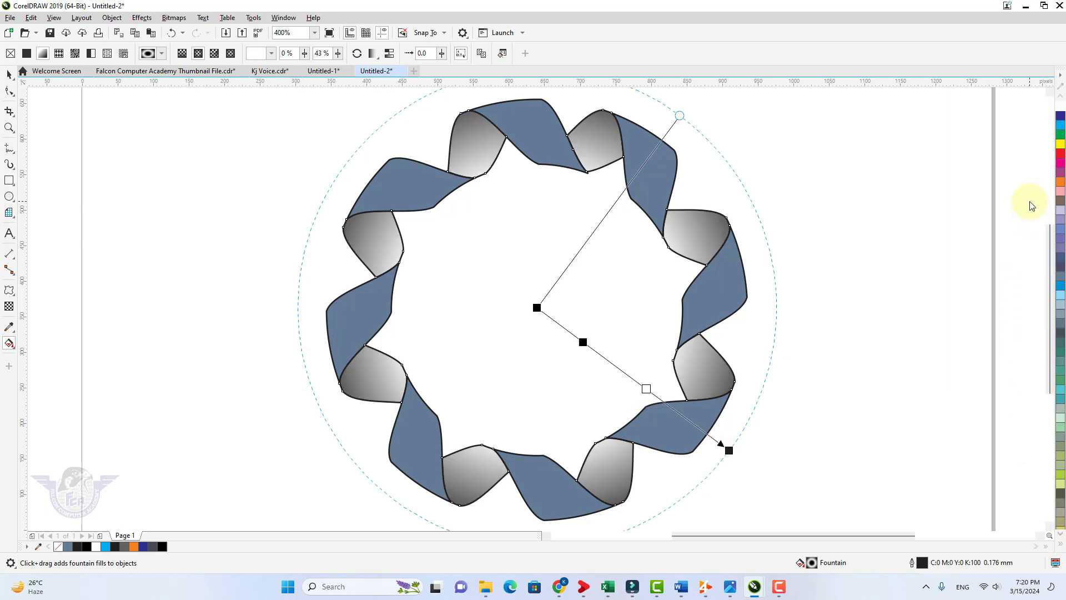
- Move the white node outward to 26% and the inner black node to 48%, adjust the fountain's placement slightly, and deselect the curve
left_click(646, 388)
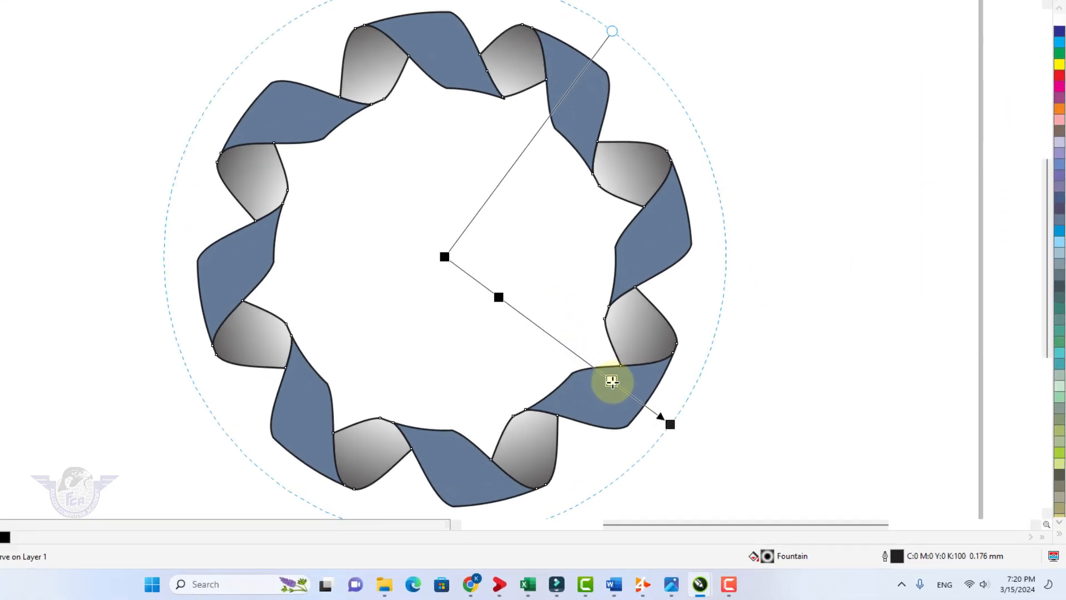
mouse_move(470, 316)
left_mouse_down()
mouse_move(454, 299)
mouse_move(467, 305)
left_mouse_up()
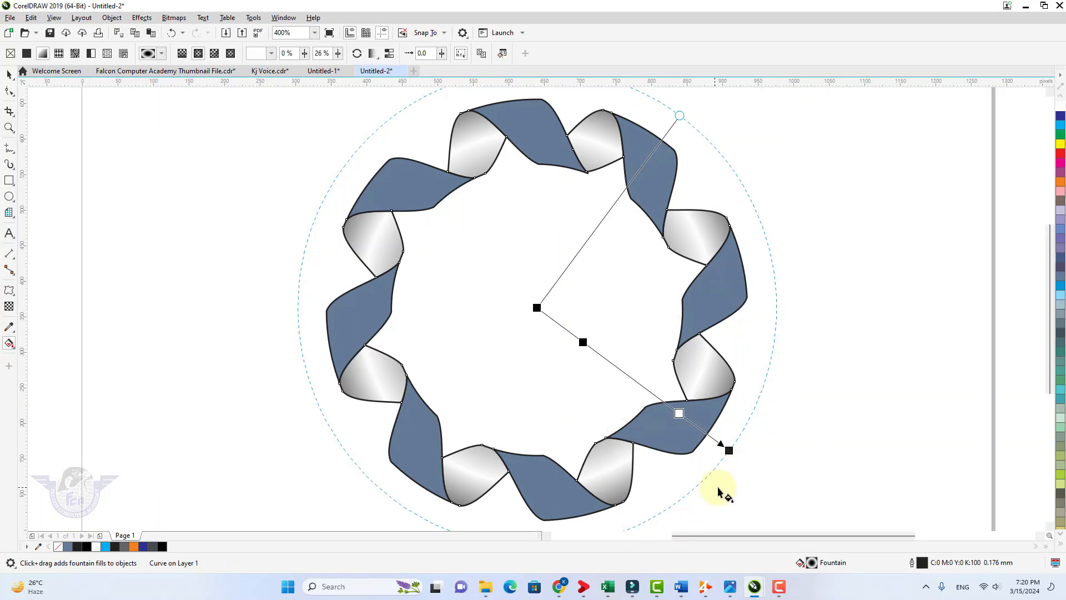
left_click_drag(730, 451, 728, 448)
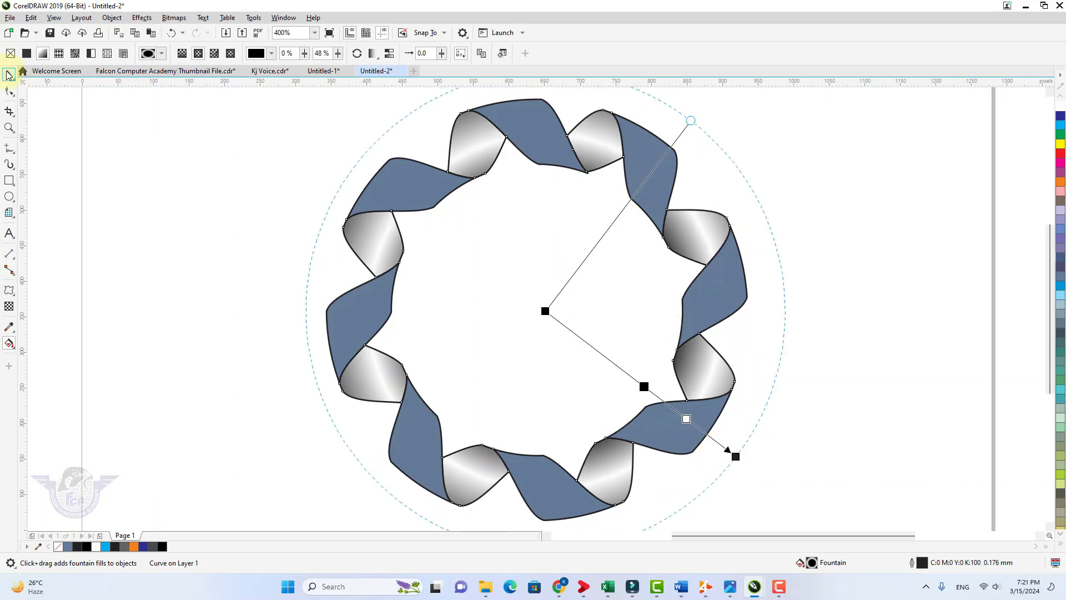
left_click(7, 73)
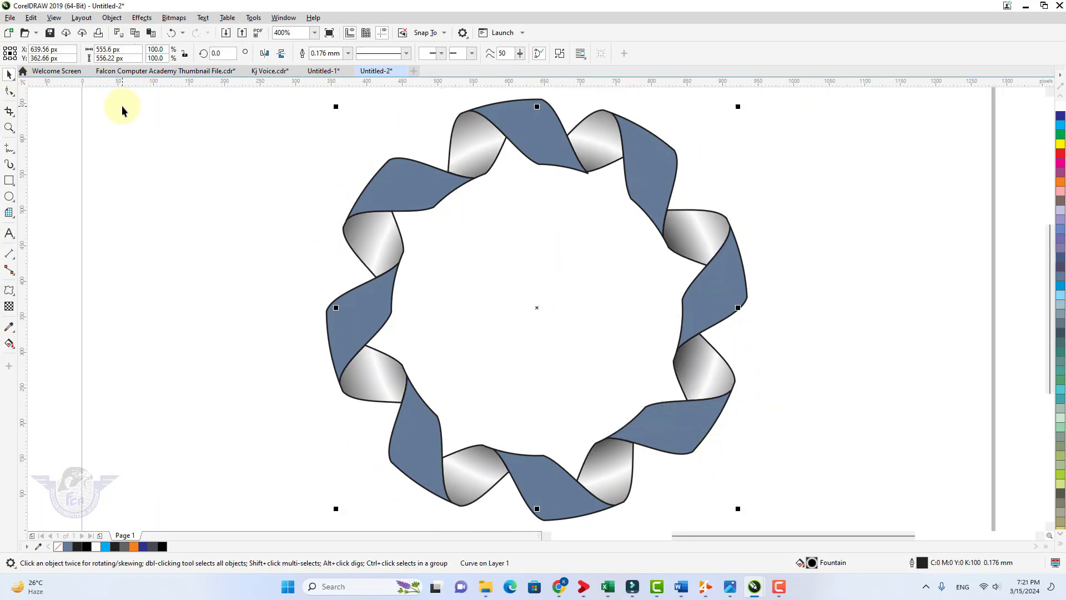
left_click(124, 111)
- Apply an elliptical fountain fill to the welded blue curve, centred in the ring and reaching just past its outer edge
left_click(392, 184)
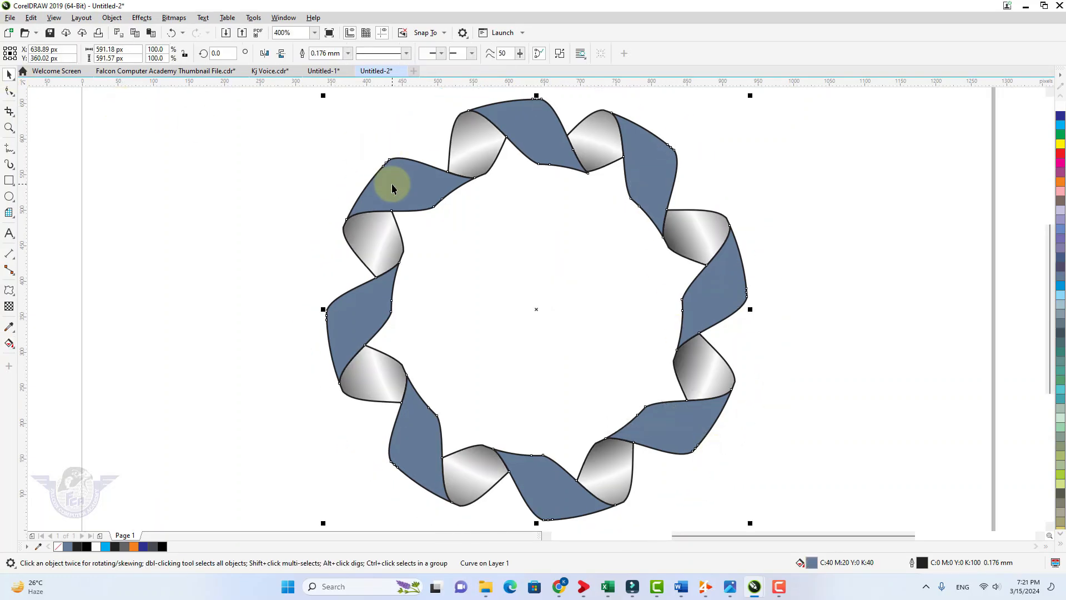
left_click(14, 350)
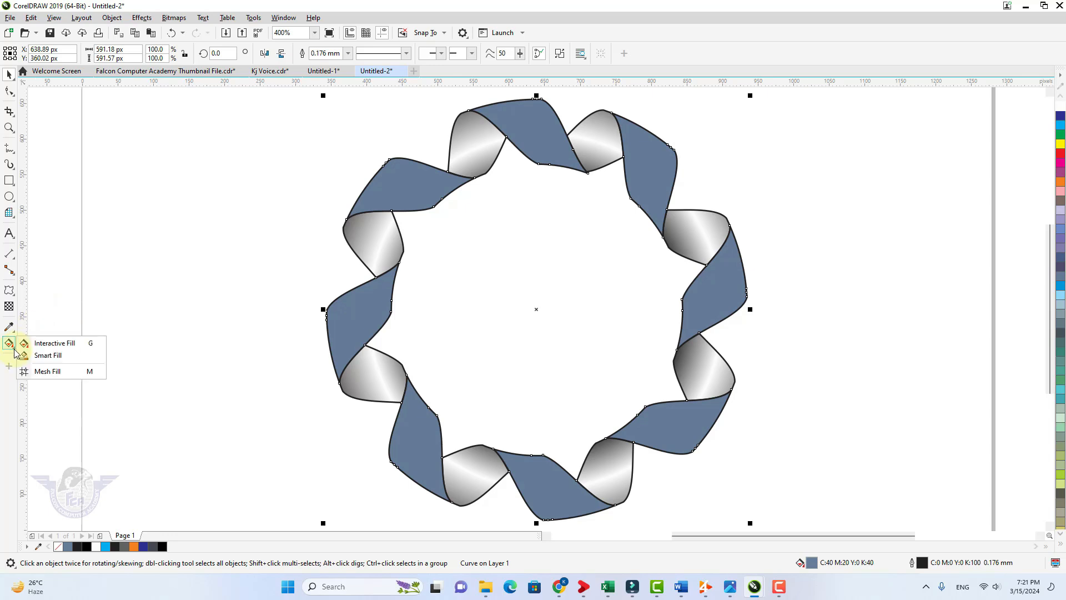
left_click(44, 345)
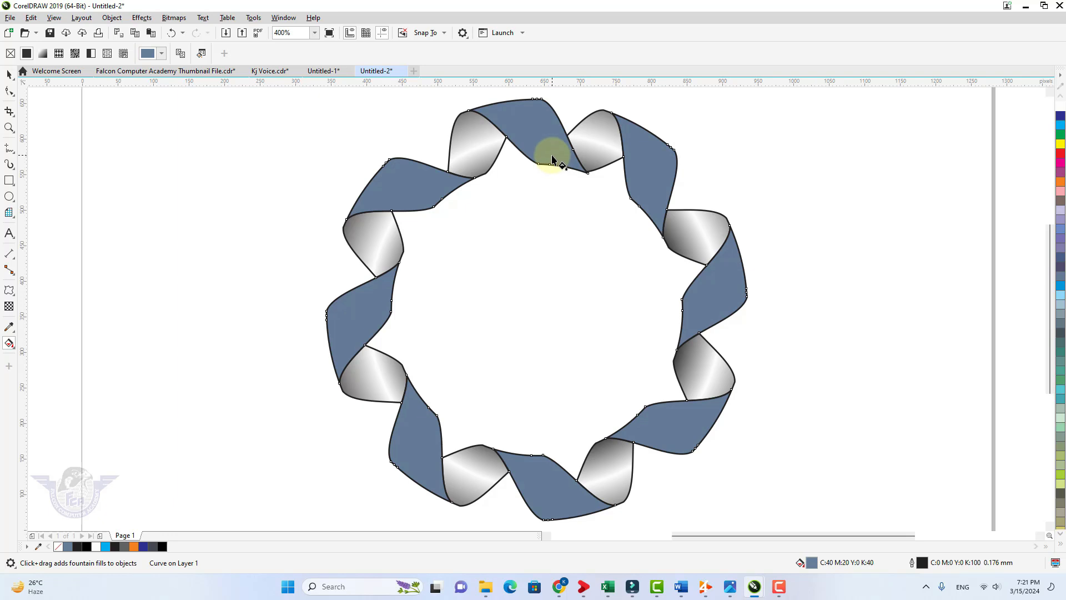
left_click_drag(553, 158, 562, 435)
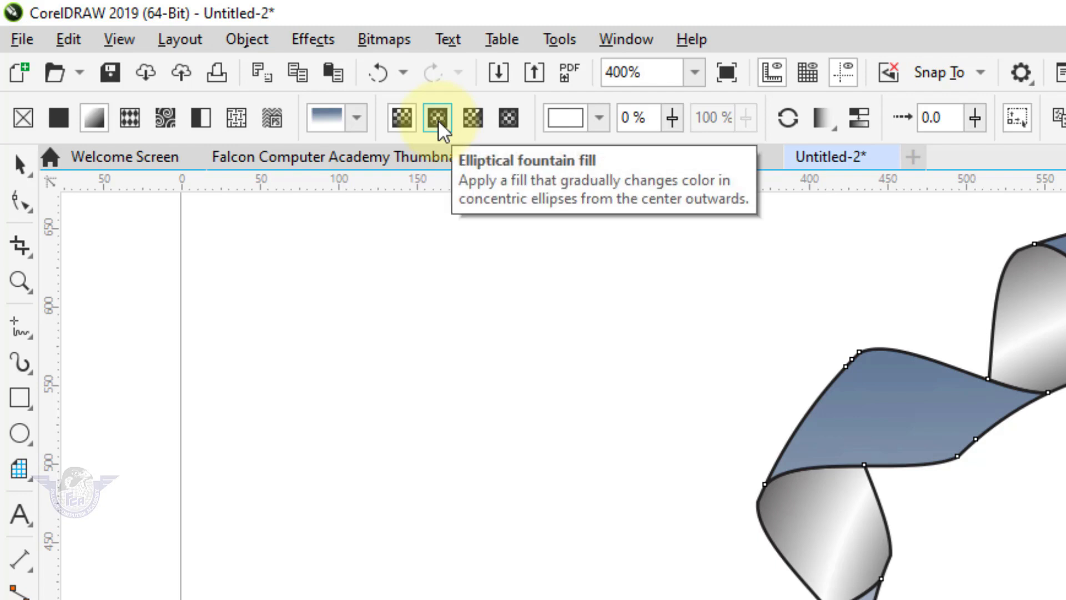
left_click(439, 124)
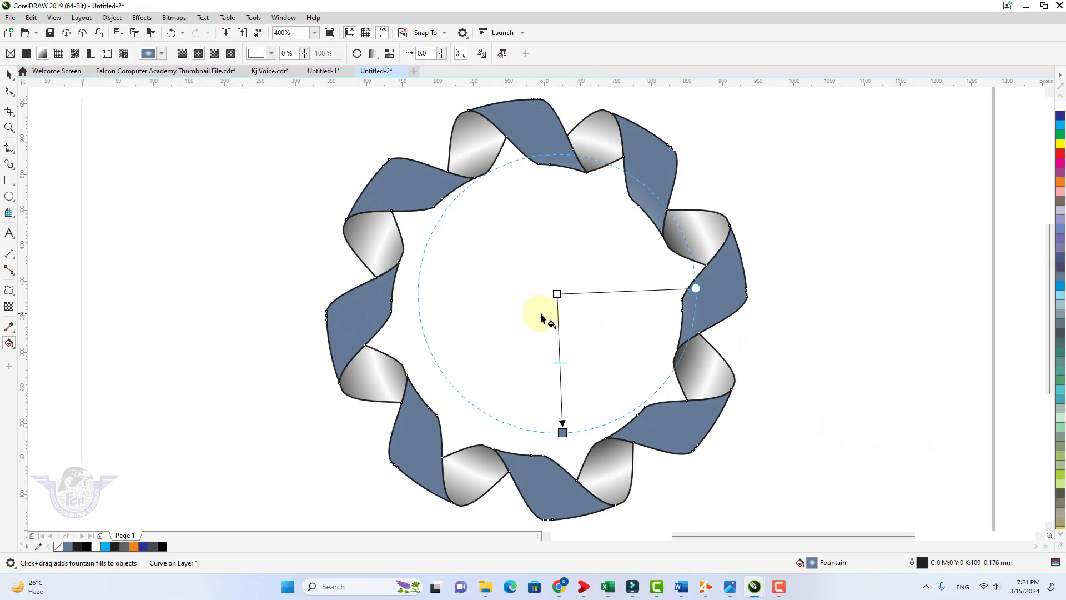
left_click_drag(562, 432, 707, 465)
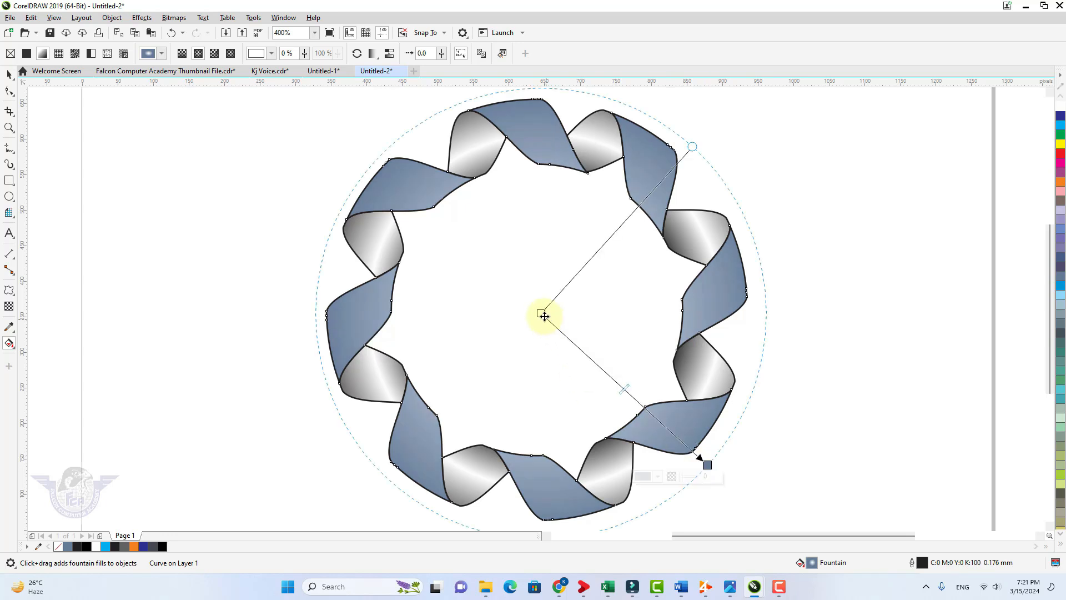
left_click_drag(540, 313, 538, 310)
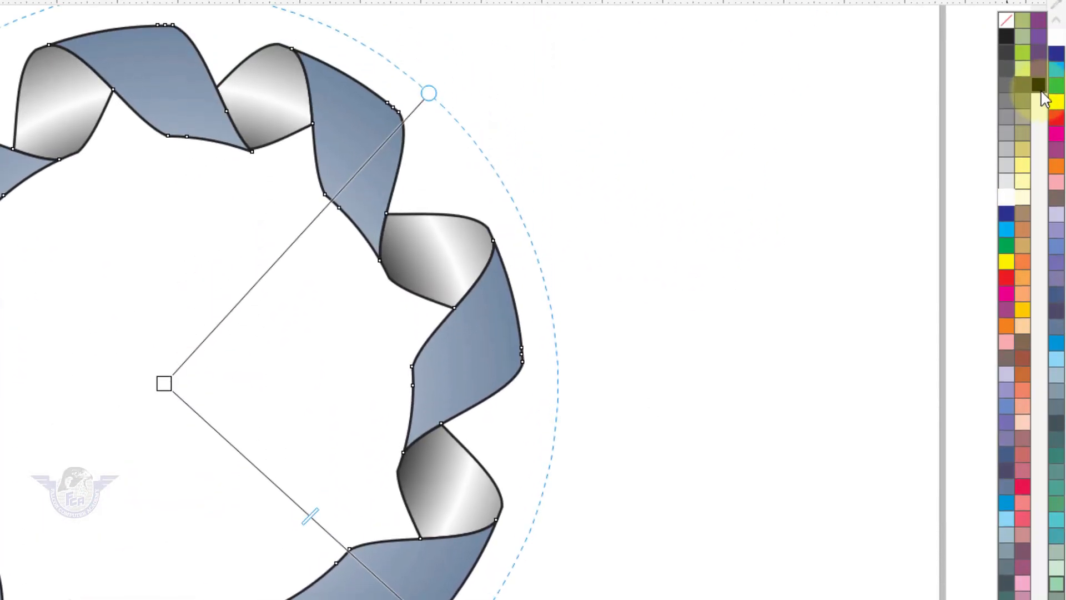
- Colour the blue curve's fountain centre black and add a black node and a gold node at 40% along the gradient
left_click(1042, 96)
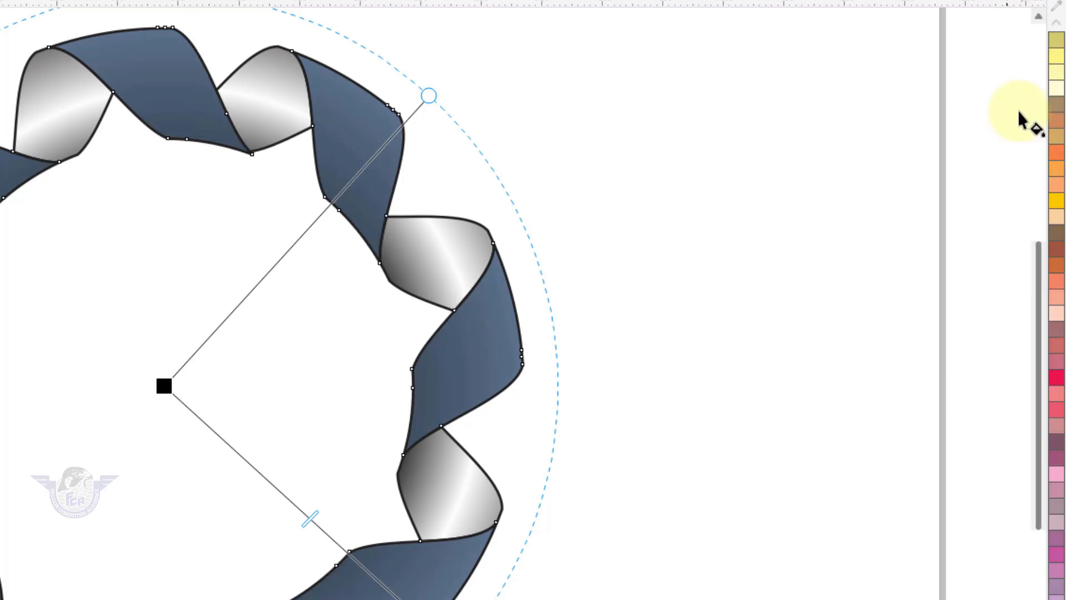
double_click(228, 444)
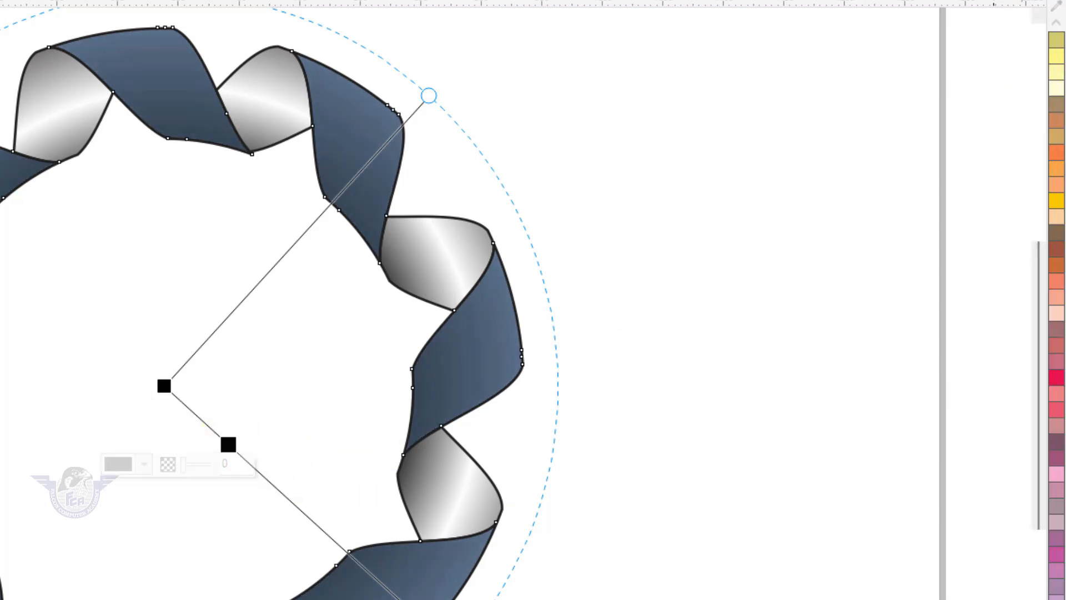
double_click(341, 546)
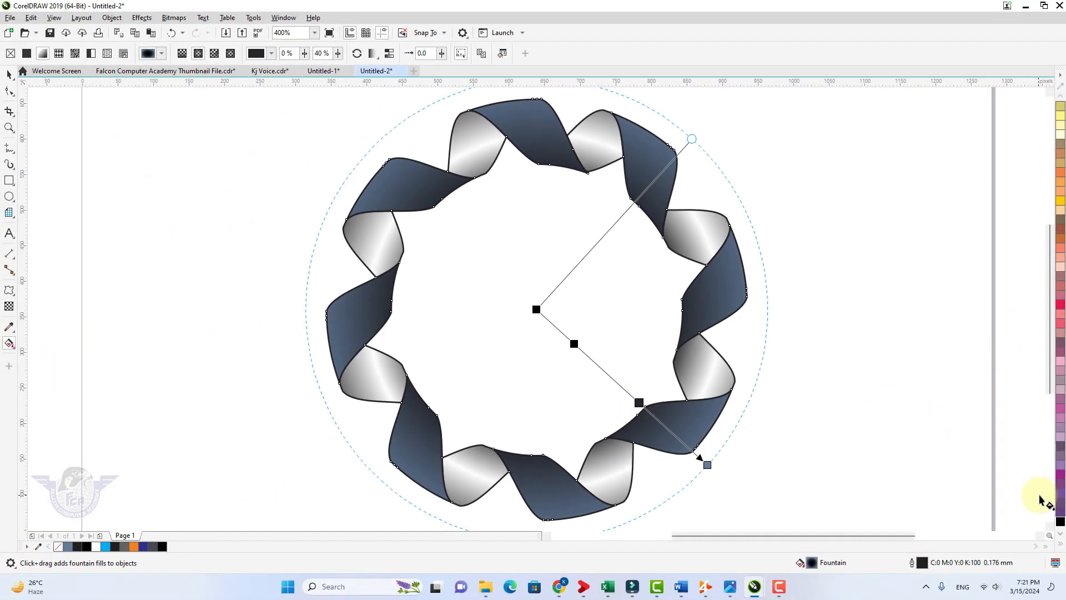
left_click(1060, 202)
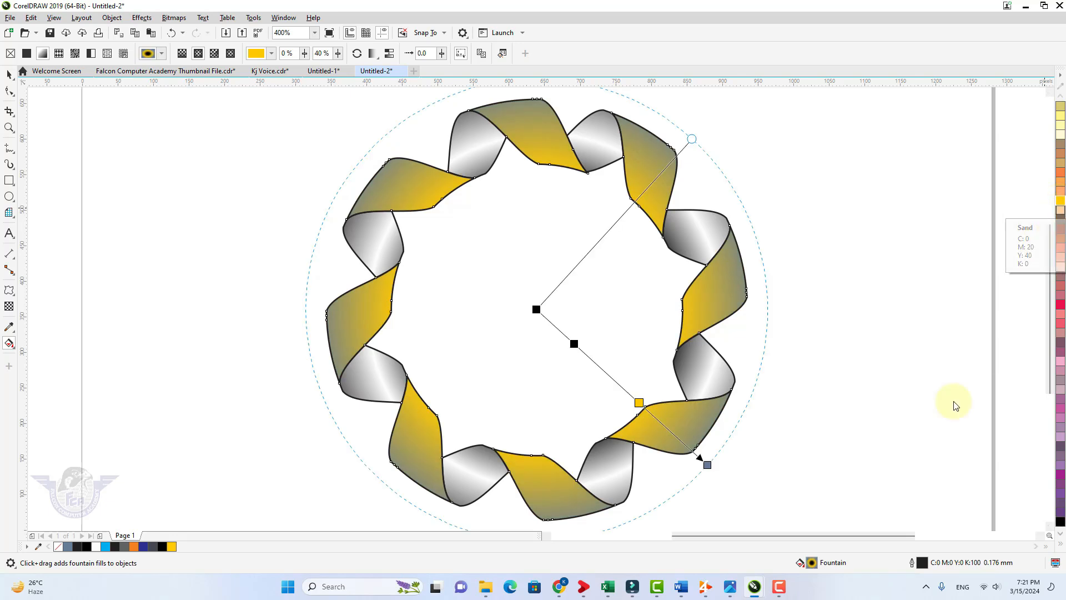
- Set the ribbon fountain's outer end colour to black and move the gold node outward toward that end
left_click(708, 465)
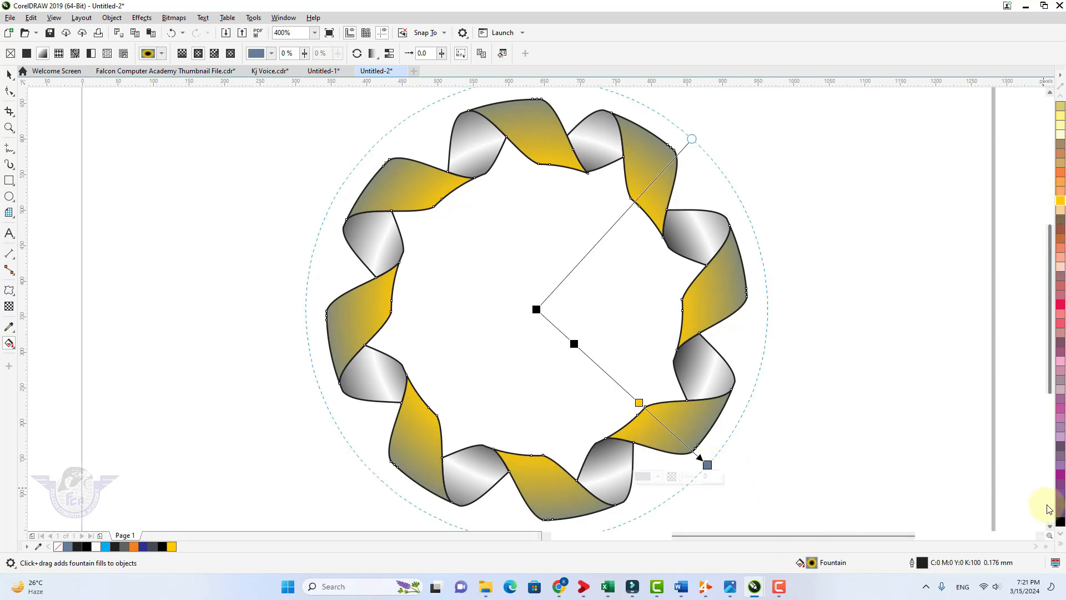
left_click(1060, 523)
left_click(640, 403)
left_click_drag(643, 406, 677, 439)
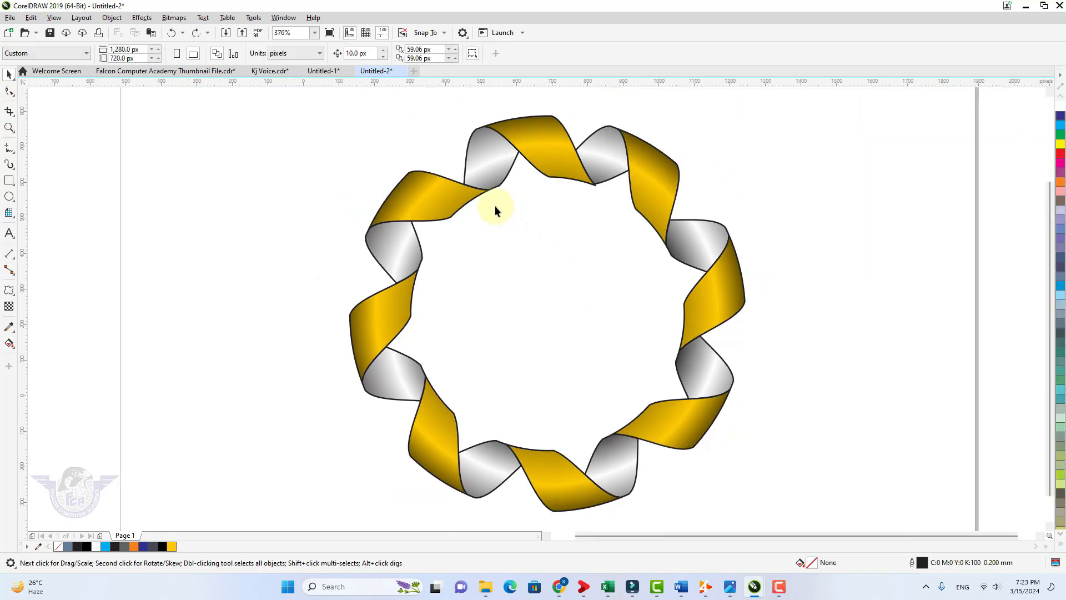
- Select both the silver and gold ring curves, set their outlines to white, and deselect them
scroll(495, 205, "down", 3)
left_click_drag(675, 398, 677, 399)
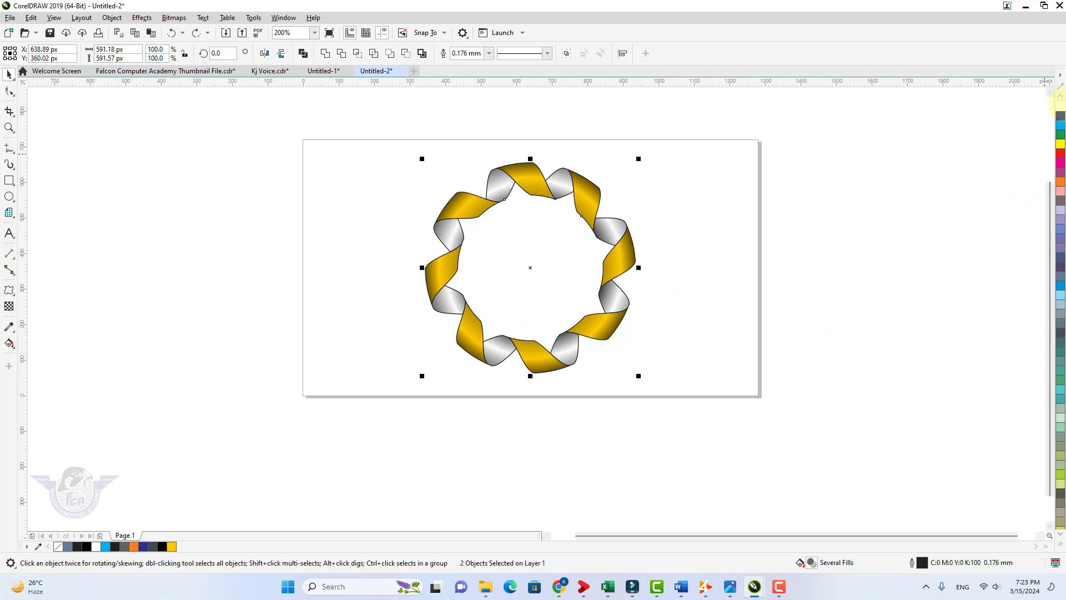
right_click(1061, 108)
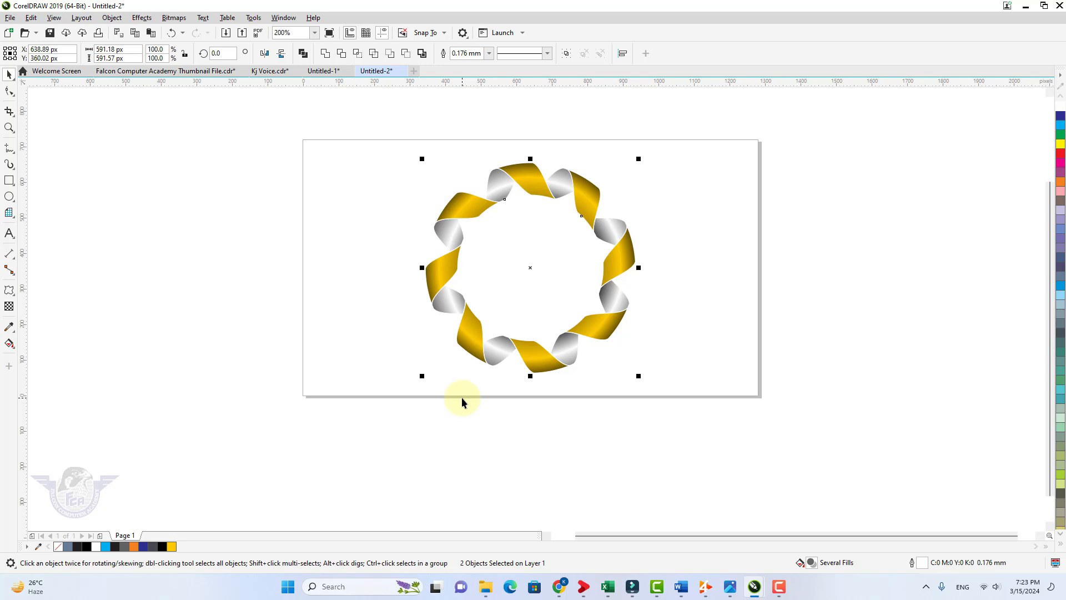
scroll(461, 398, "up", 1)
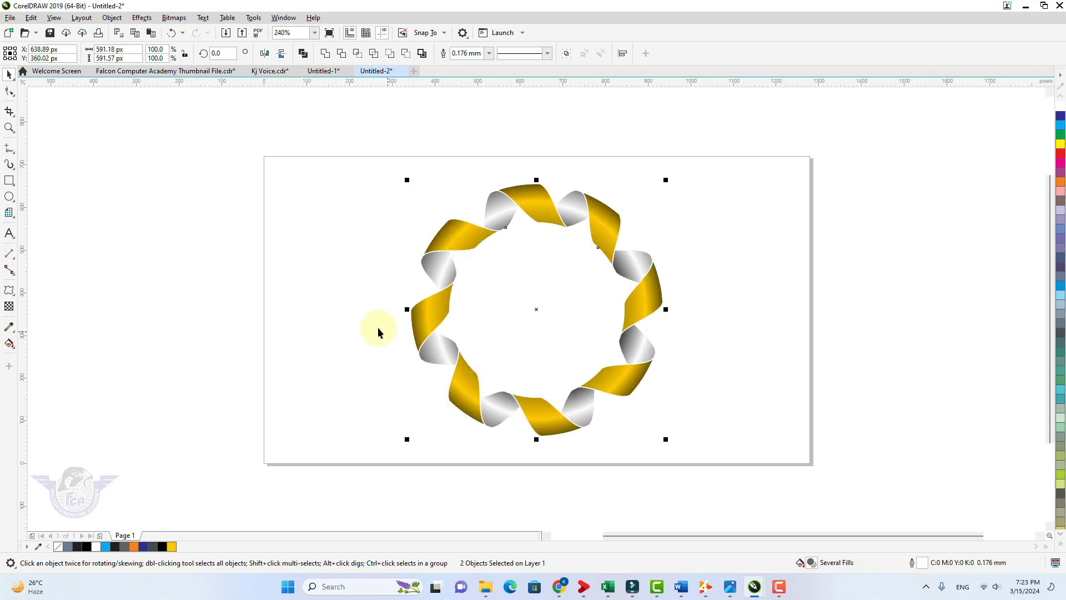
left_click(233, 284)
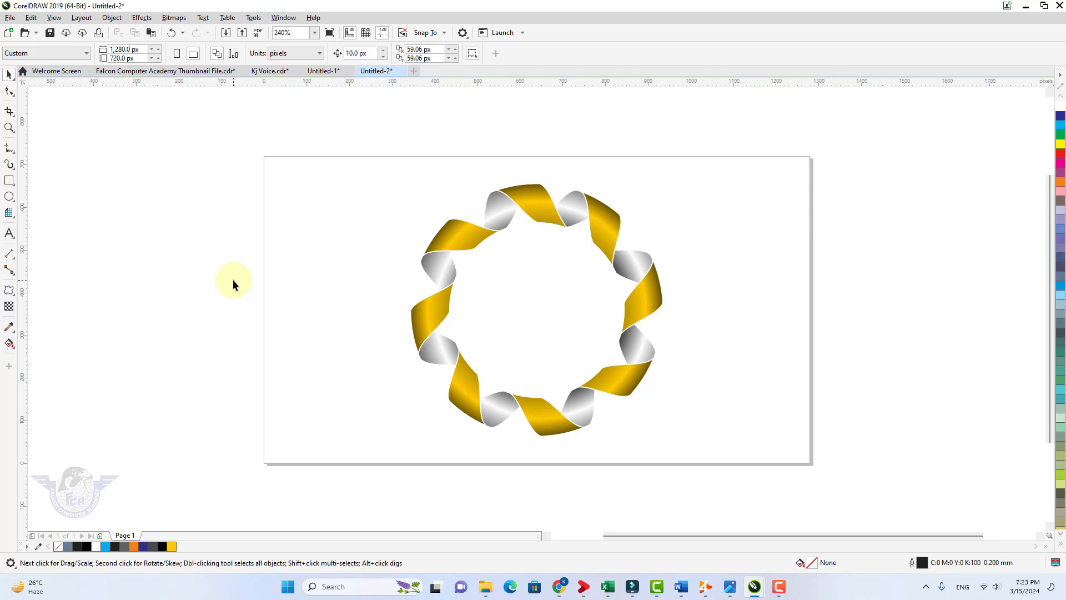
- Recolour the gold node of the gold ring curve's fountain fill, trying cyan, pink and red before applying green, and deselect the curve
left_click(622, 389)
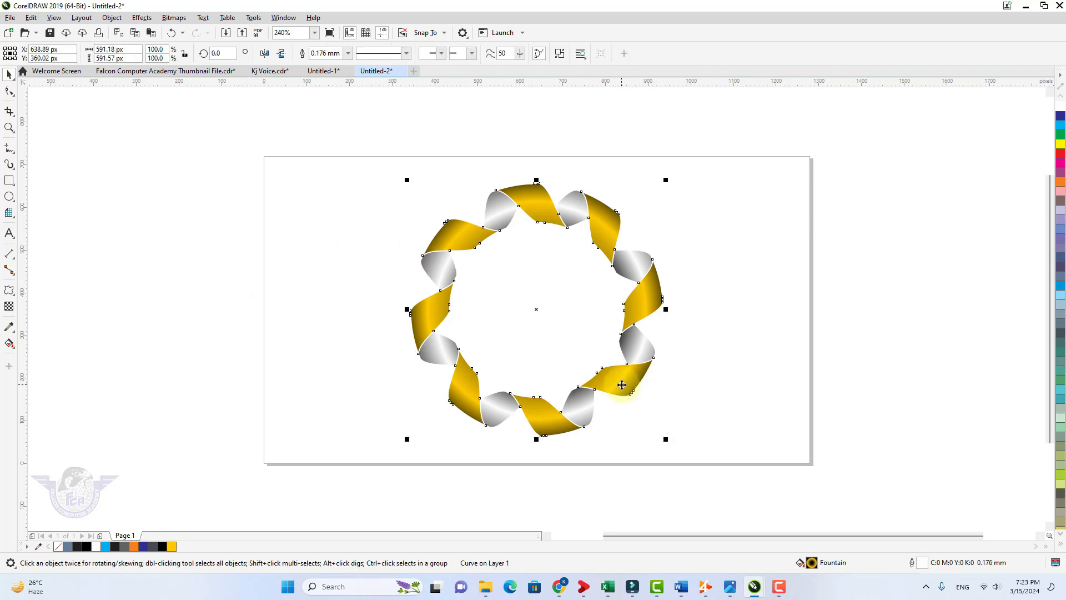
left_click(14, 349)
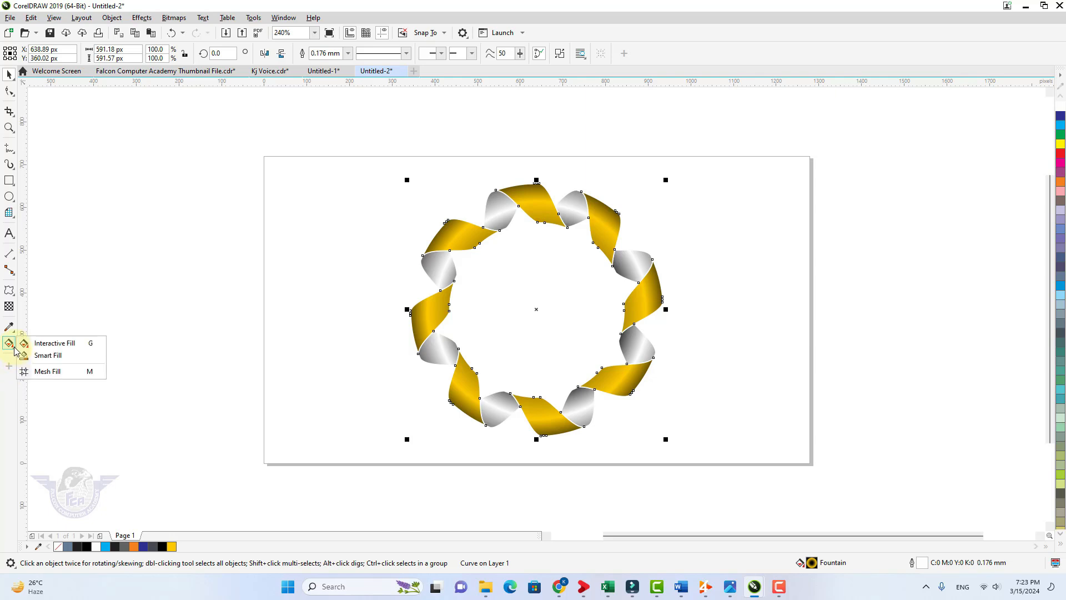
left_click(44, 343)
left_click(614, 403)
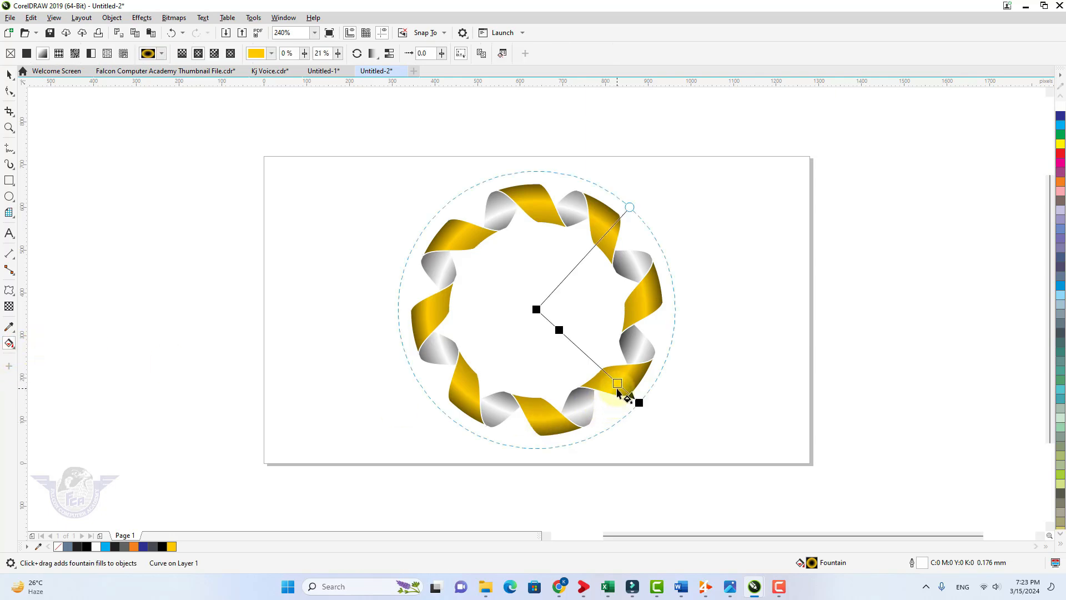
left_click(617, 384)
left_click(1062, 126)
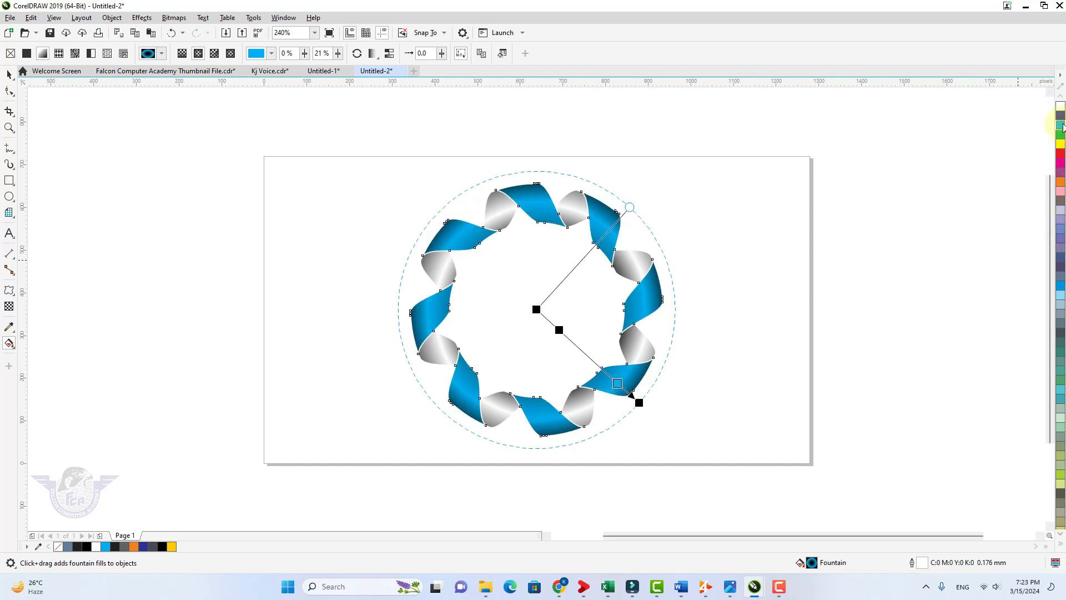
left_click(1062, 191)
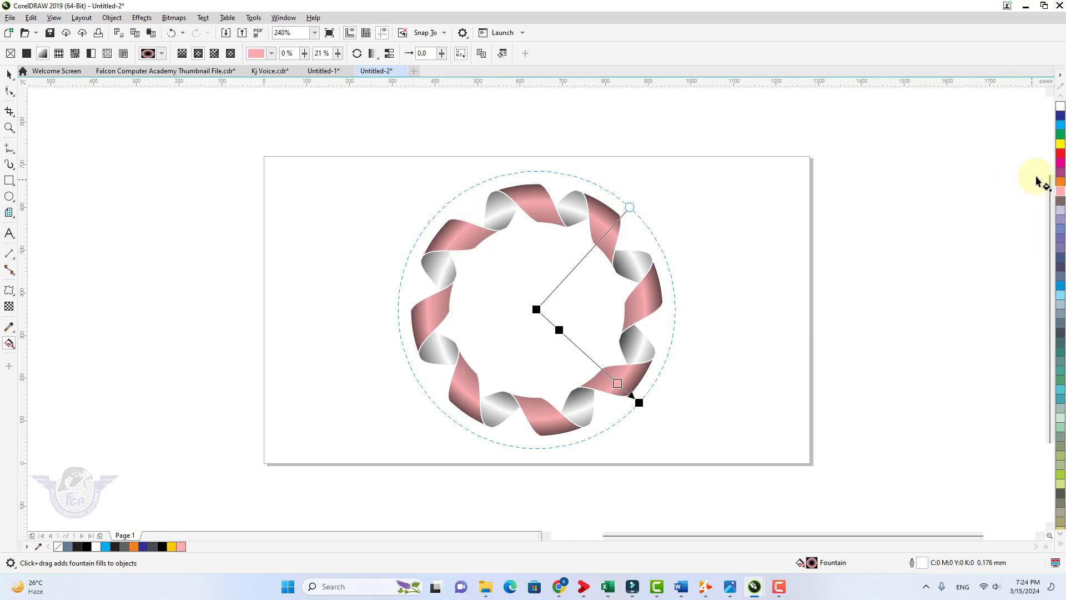
left_click(1062, 158)
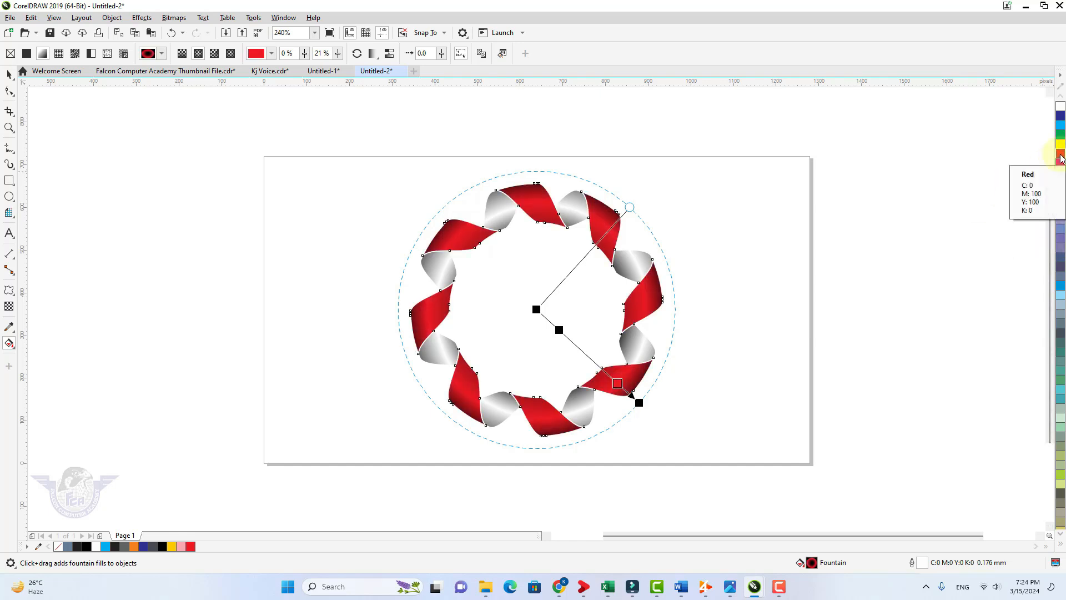
left_click(1061, 139)
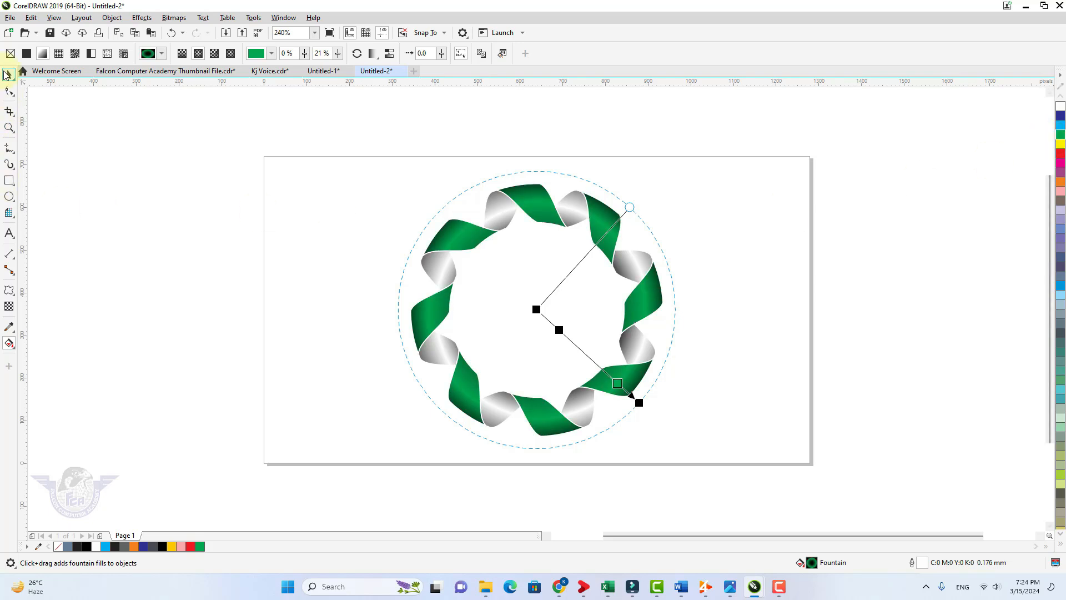
left_click(7, 74)
left_click(365, 198)
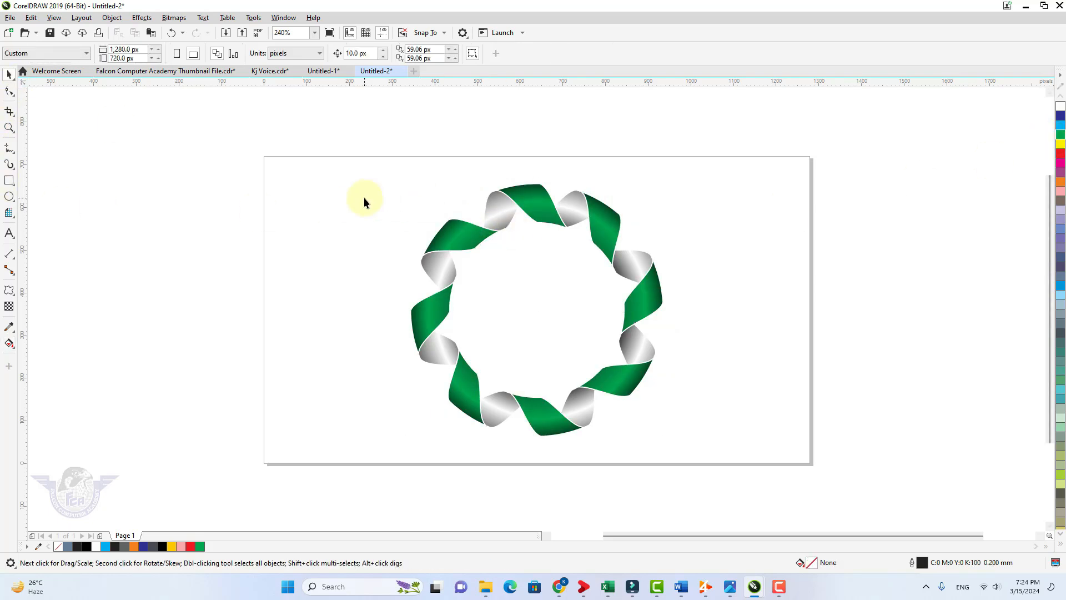